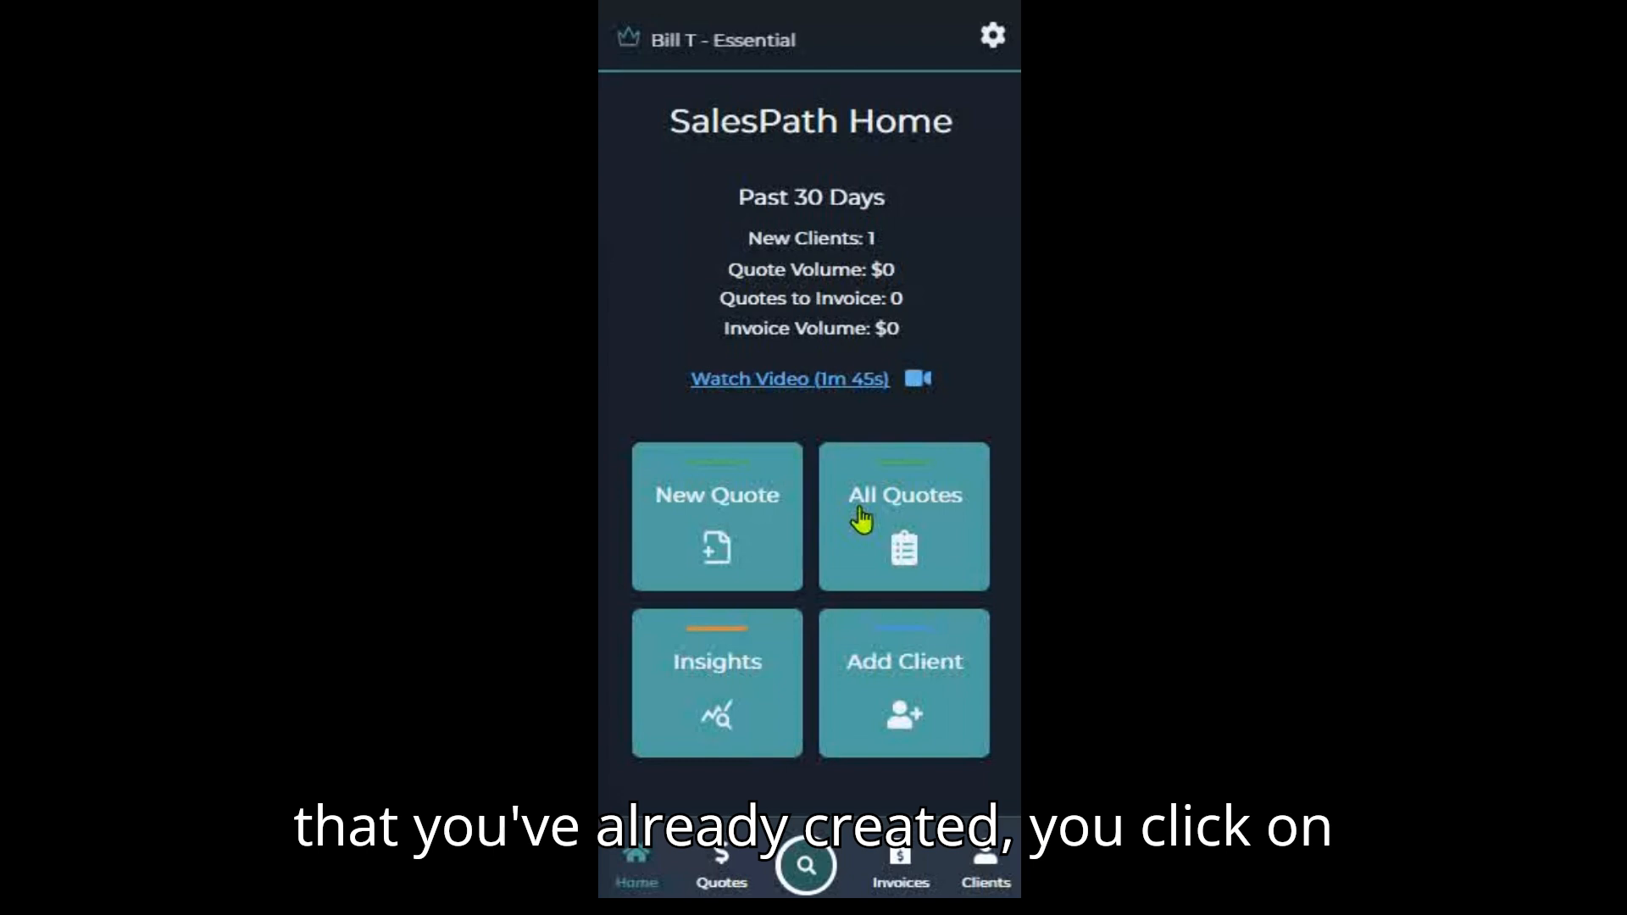
- Open the existing unsent quote from the list of all quotes and start a new line item in it
{"action": "left_click", "coordinate": [930, 524]}
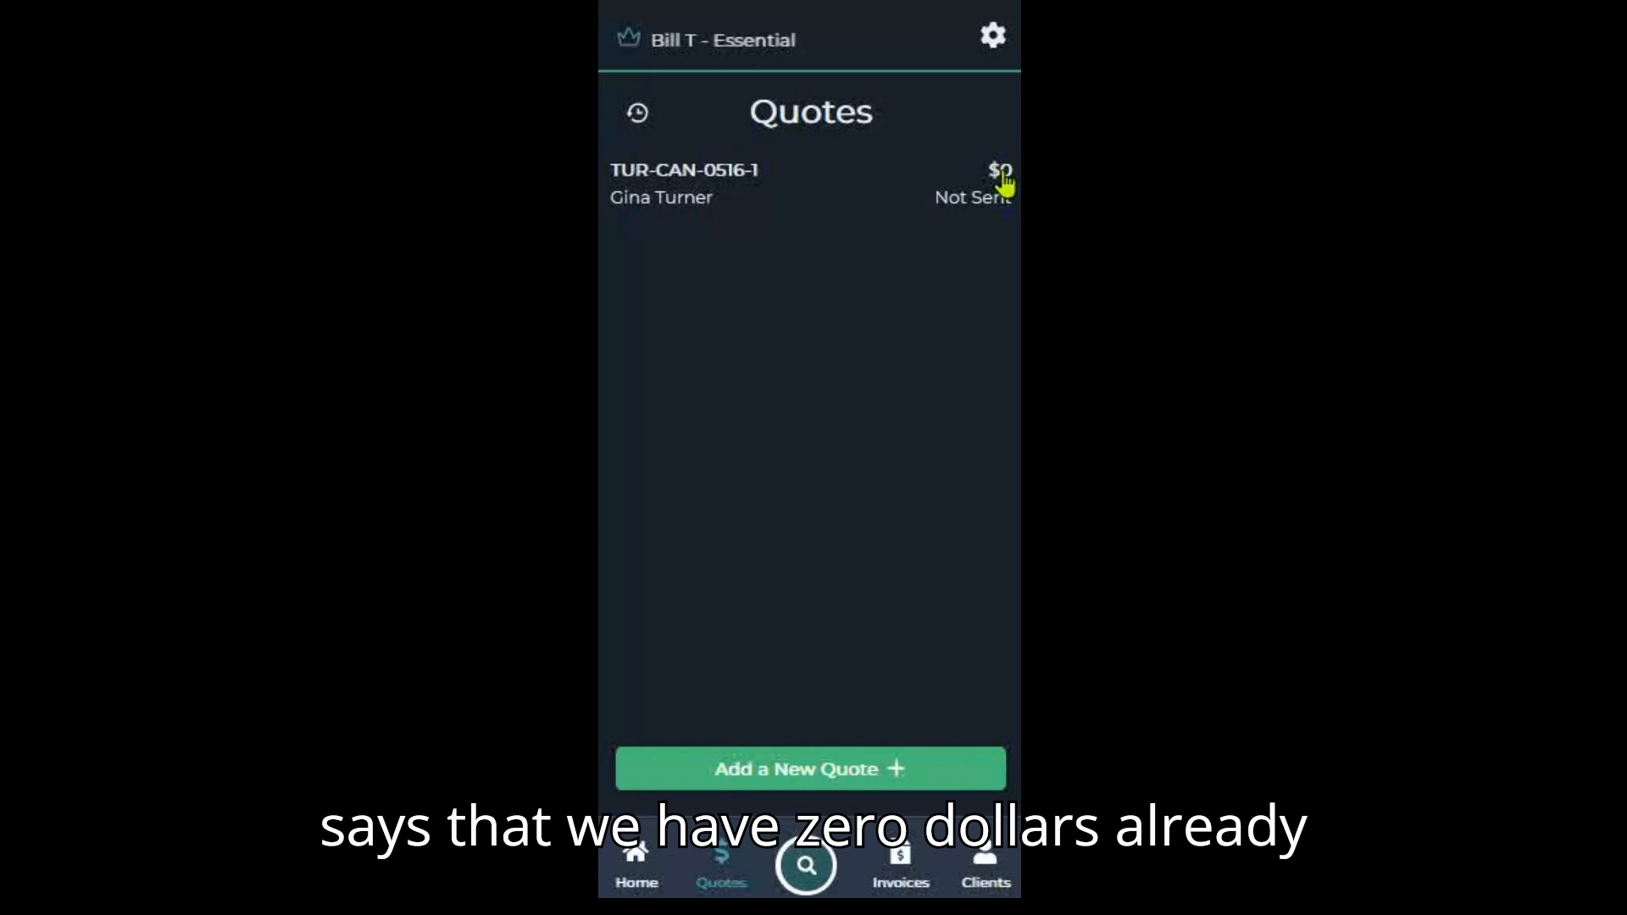
{"action": "left_click", "coordinate": [972, 196]}
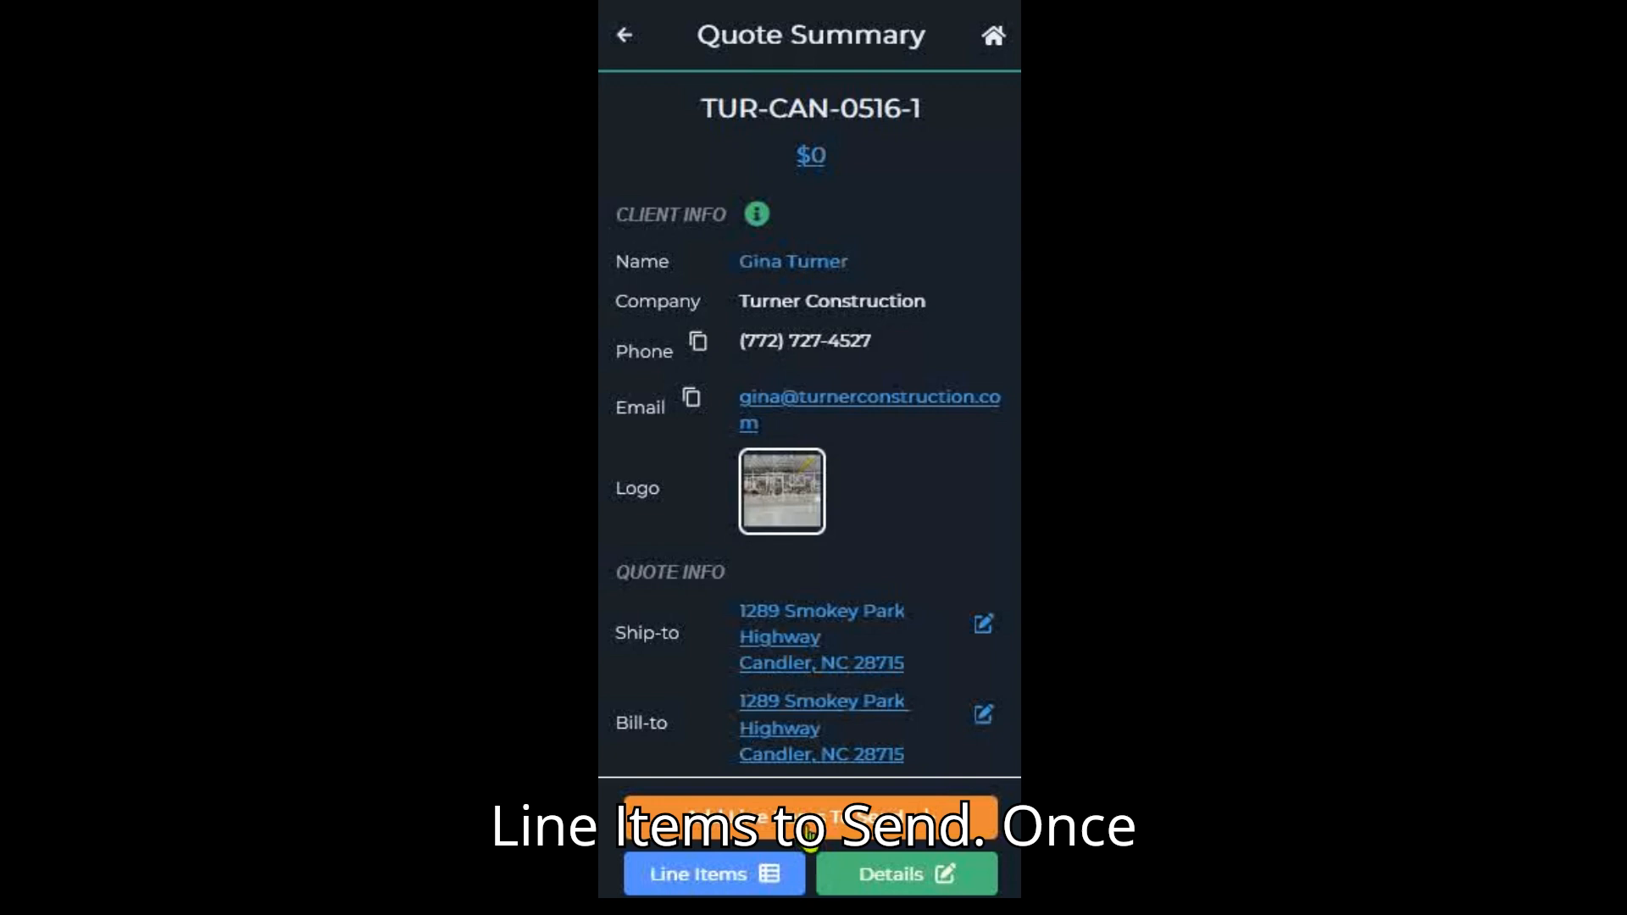
{"action": "left_click", "coordinate": [809, 834]}
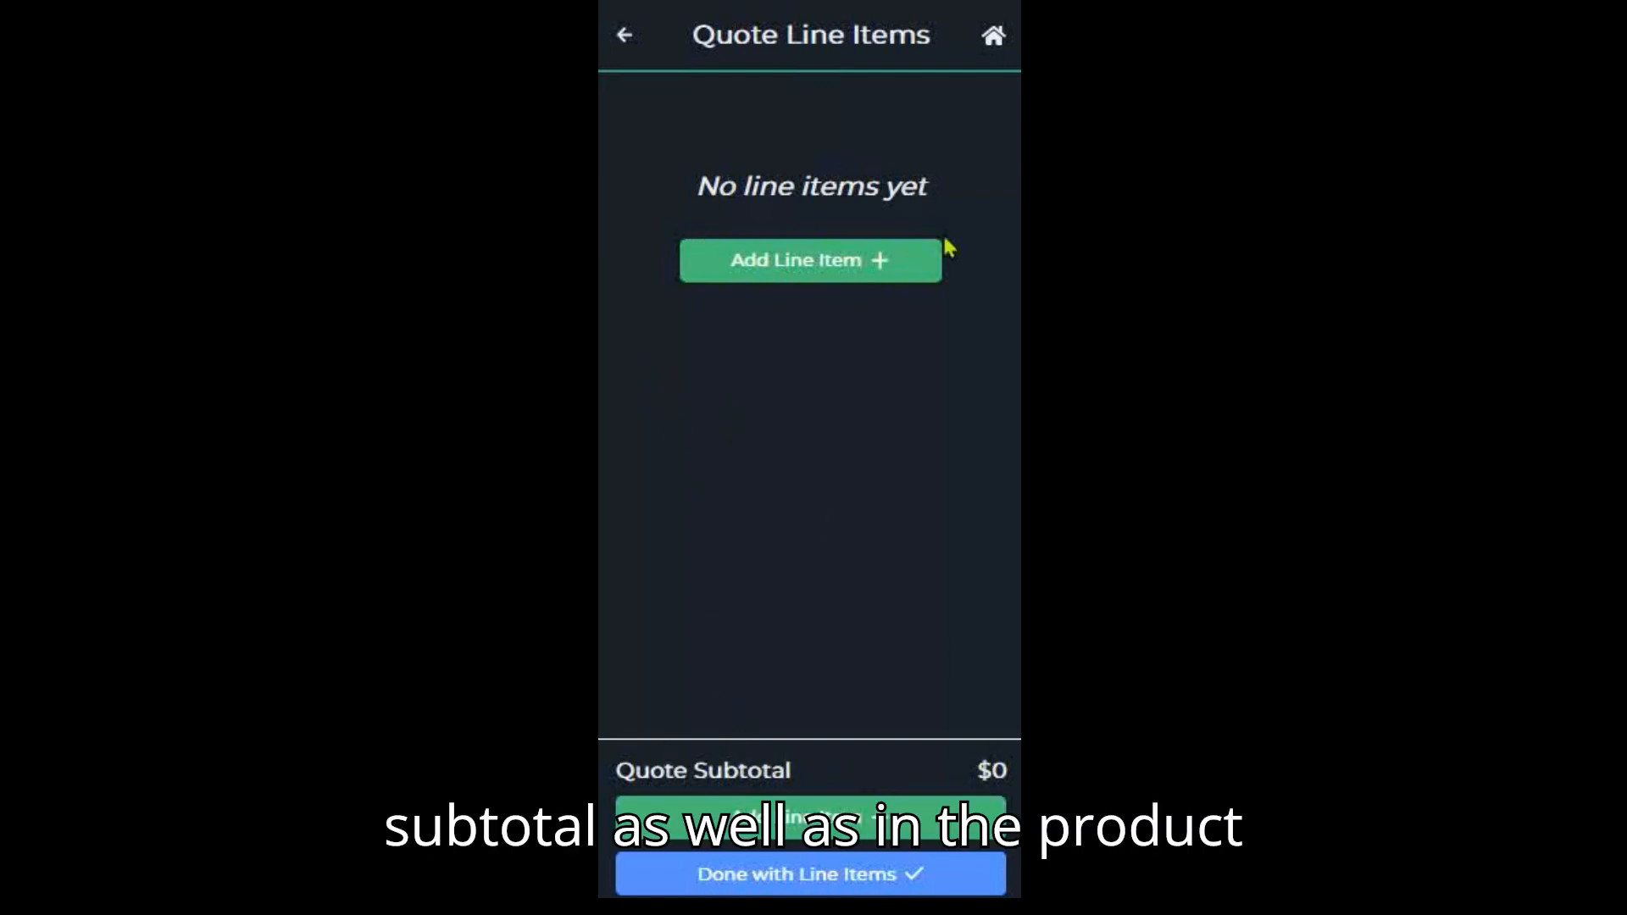
{"action": "left_click", "coordinate": [815, 269]}
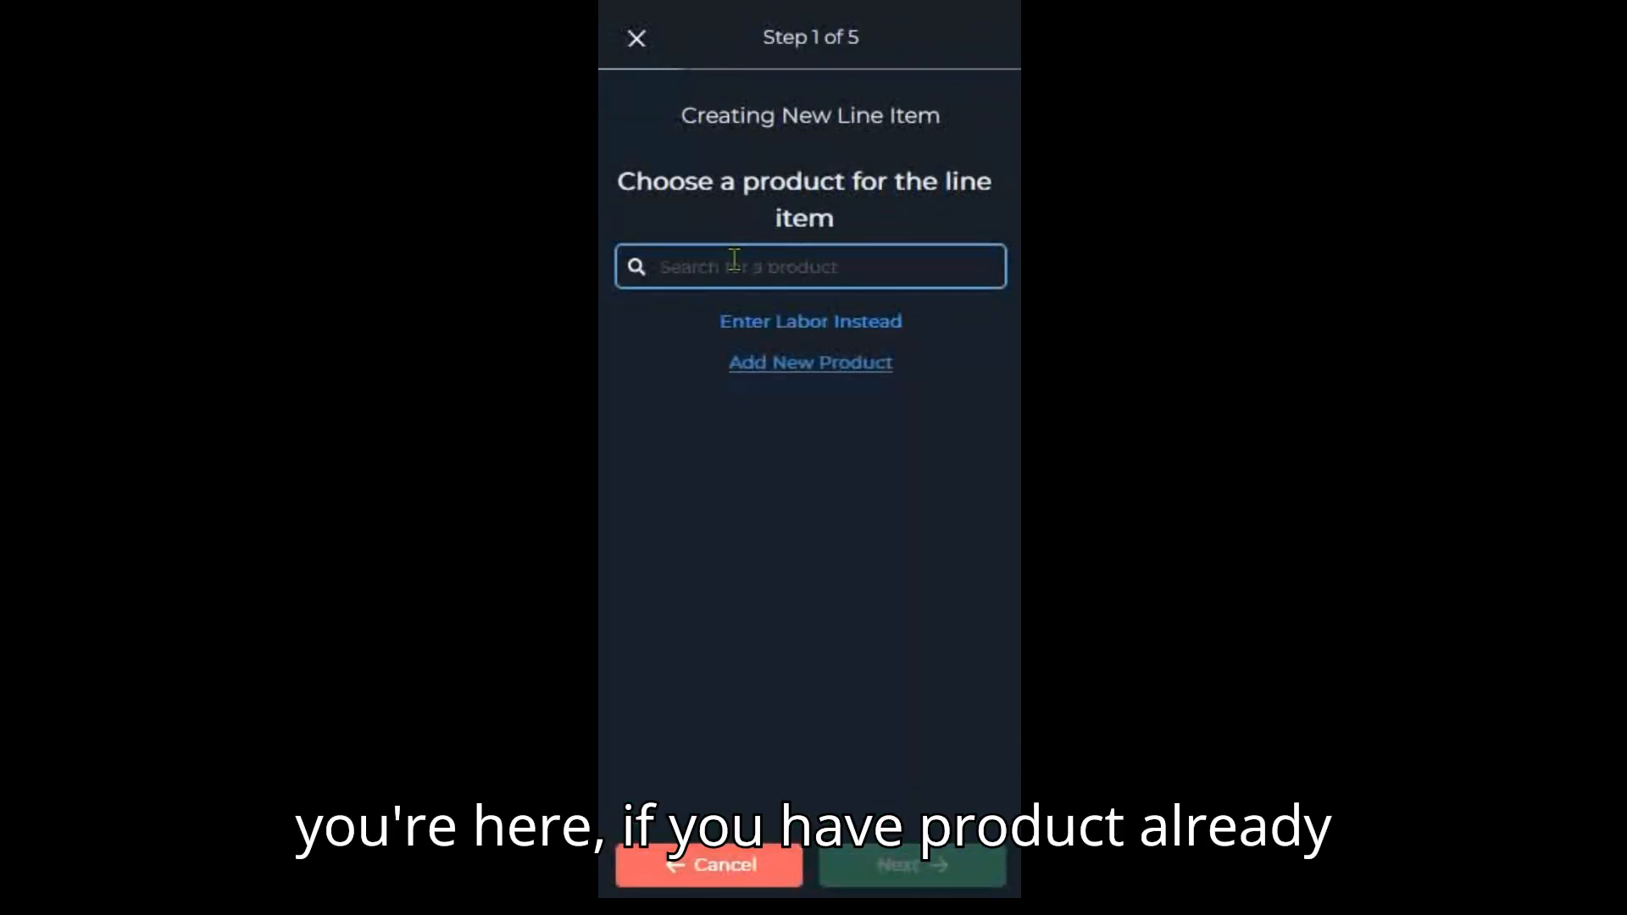
- Search the products for "tire" for the new line item
{"action": "left_click", "coordinate": [695, 262]}
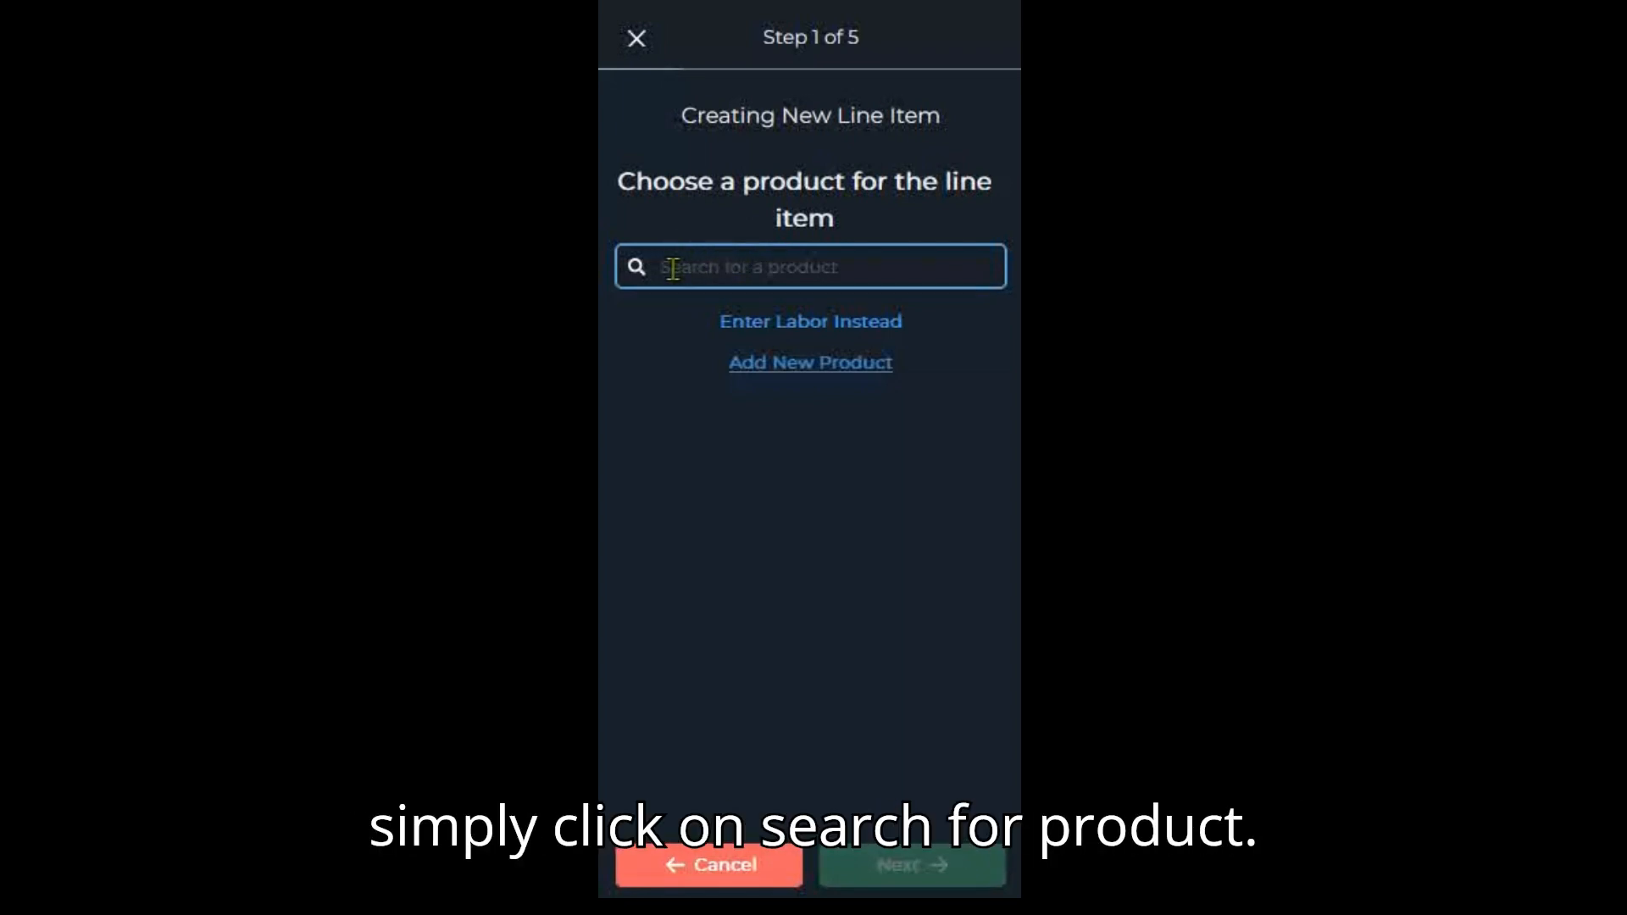
{"action": "type", "text": "t"}
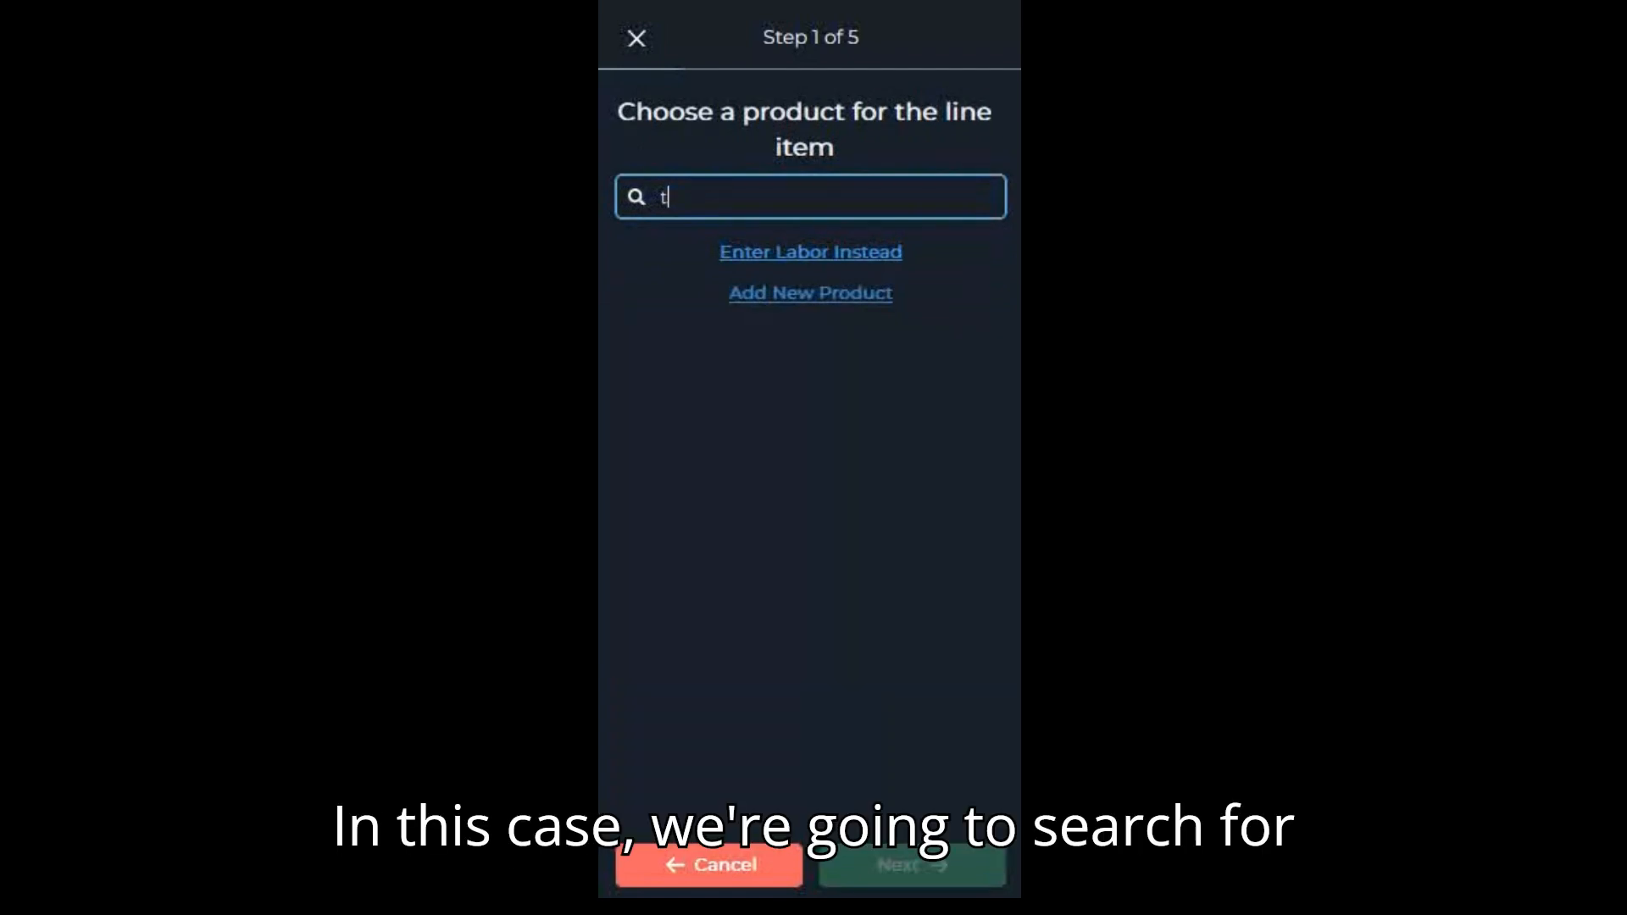
{"action": "type", "text": "ire"}
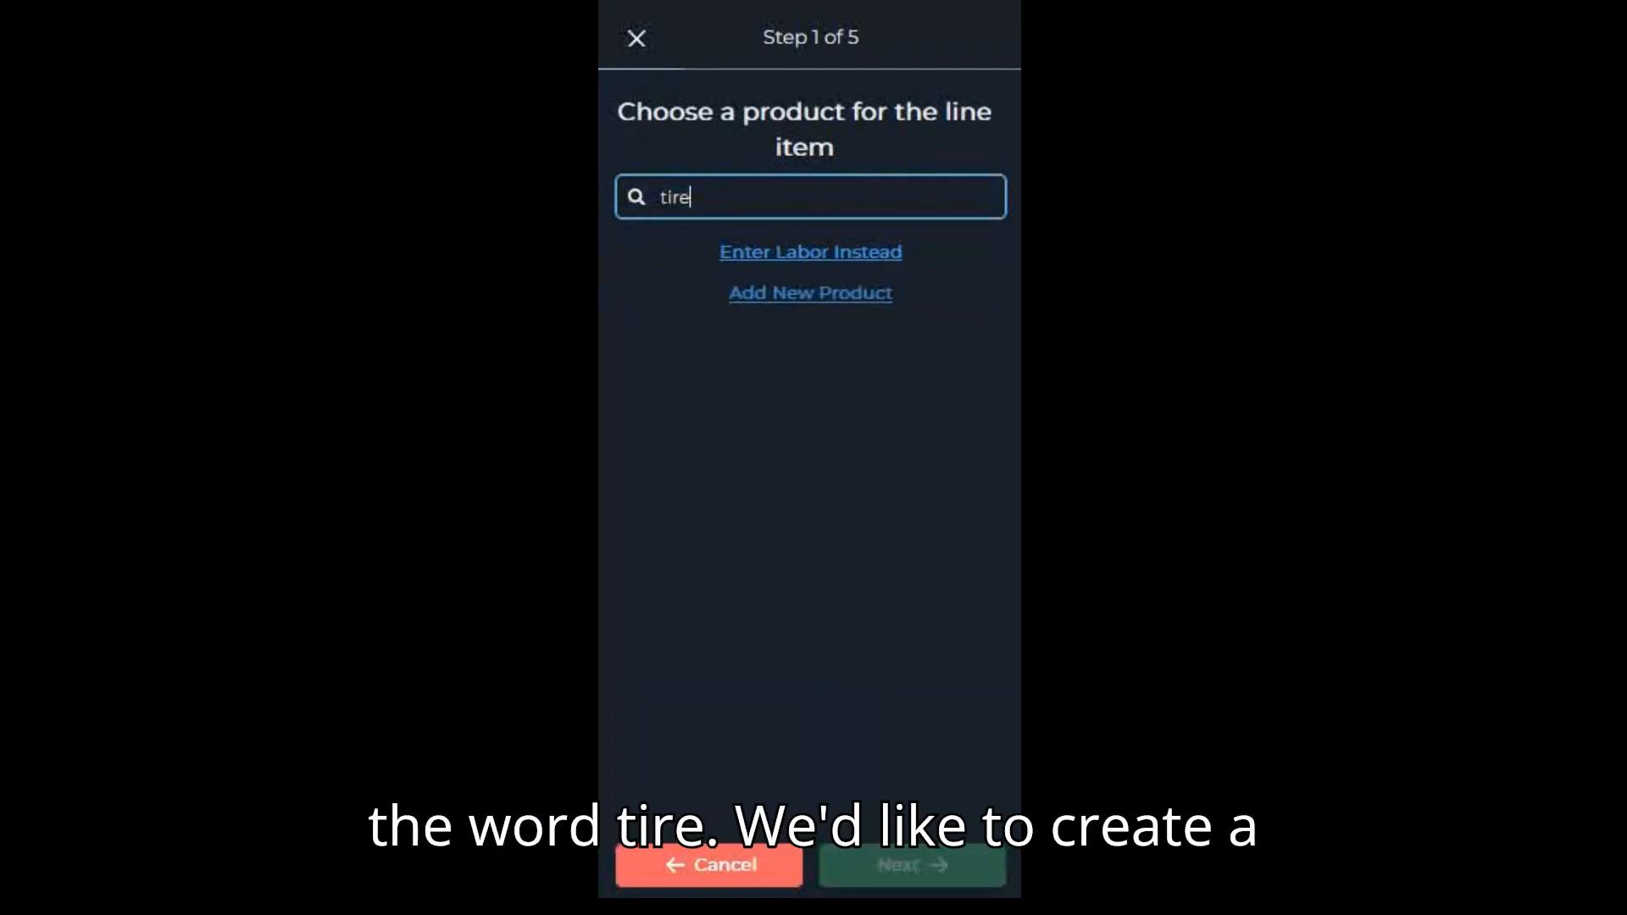
- Start a new product with part number Tire37 and the description "37" Tire with Black trim and white wheel wells."
{"action": "left_click", "coordinate": [794, 297]}
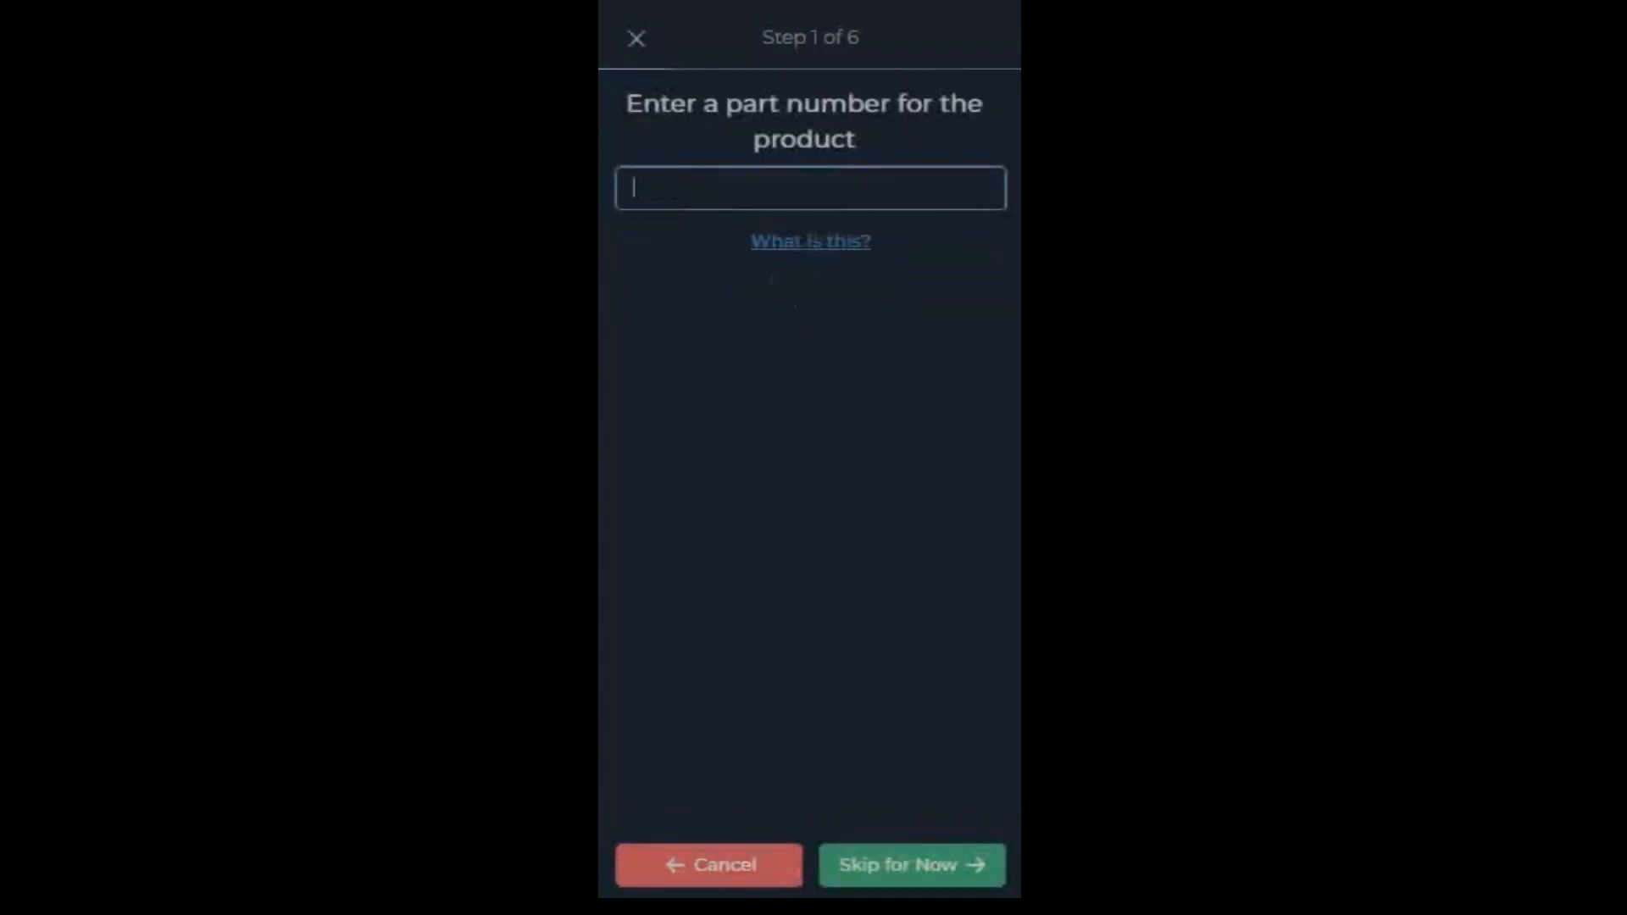
{"action": "type", "text": "Tire"}
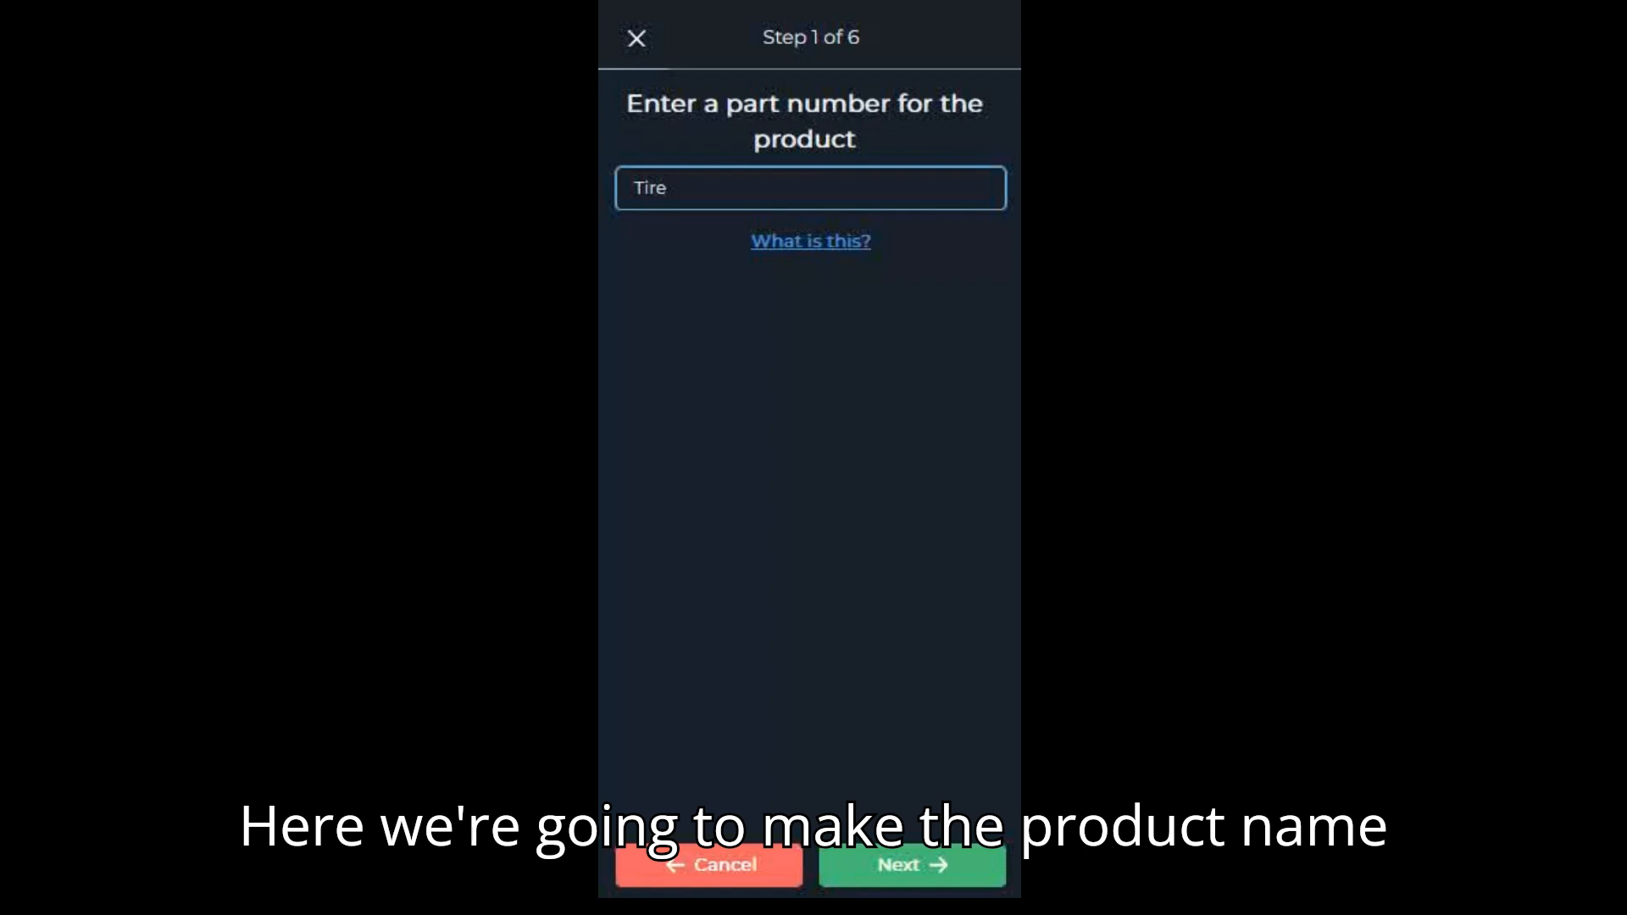
{"action": "type", "text": "37"}
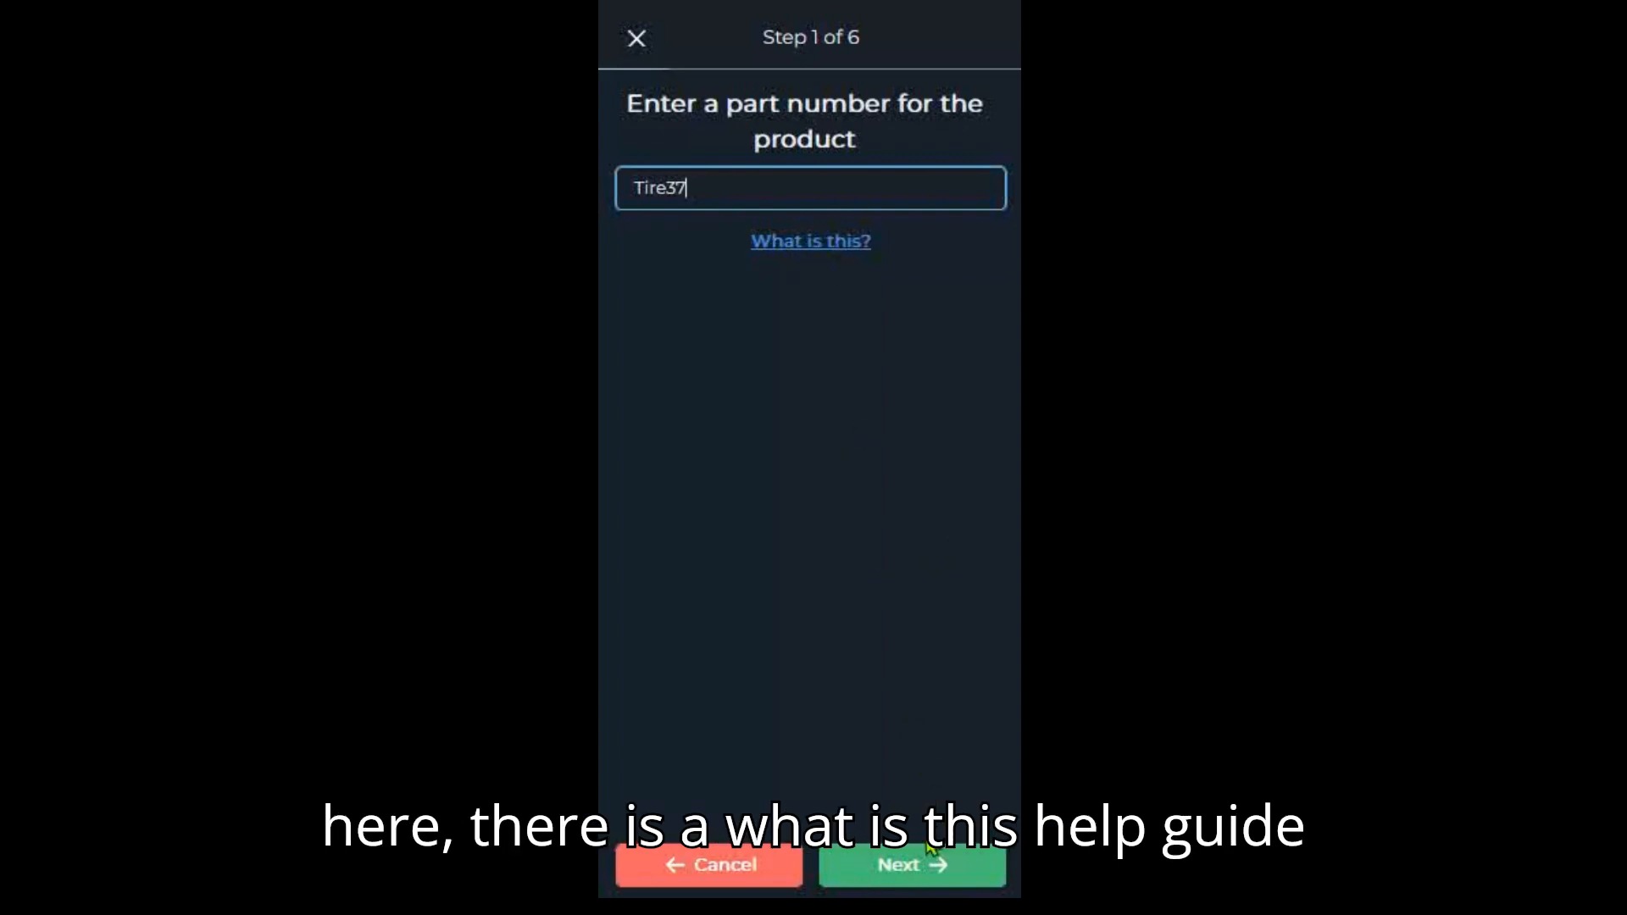
{"action": "left_click", "coordinate": [908, 881]}
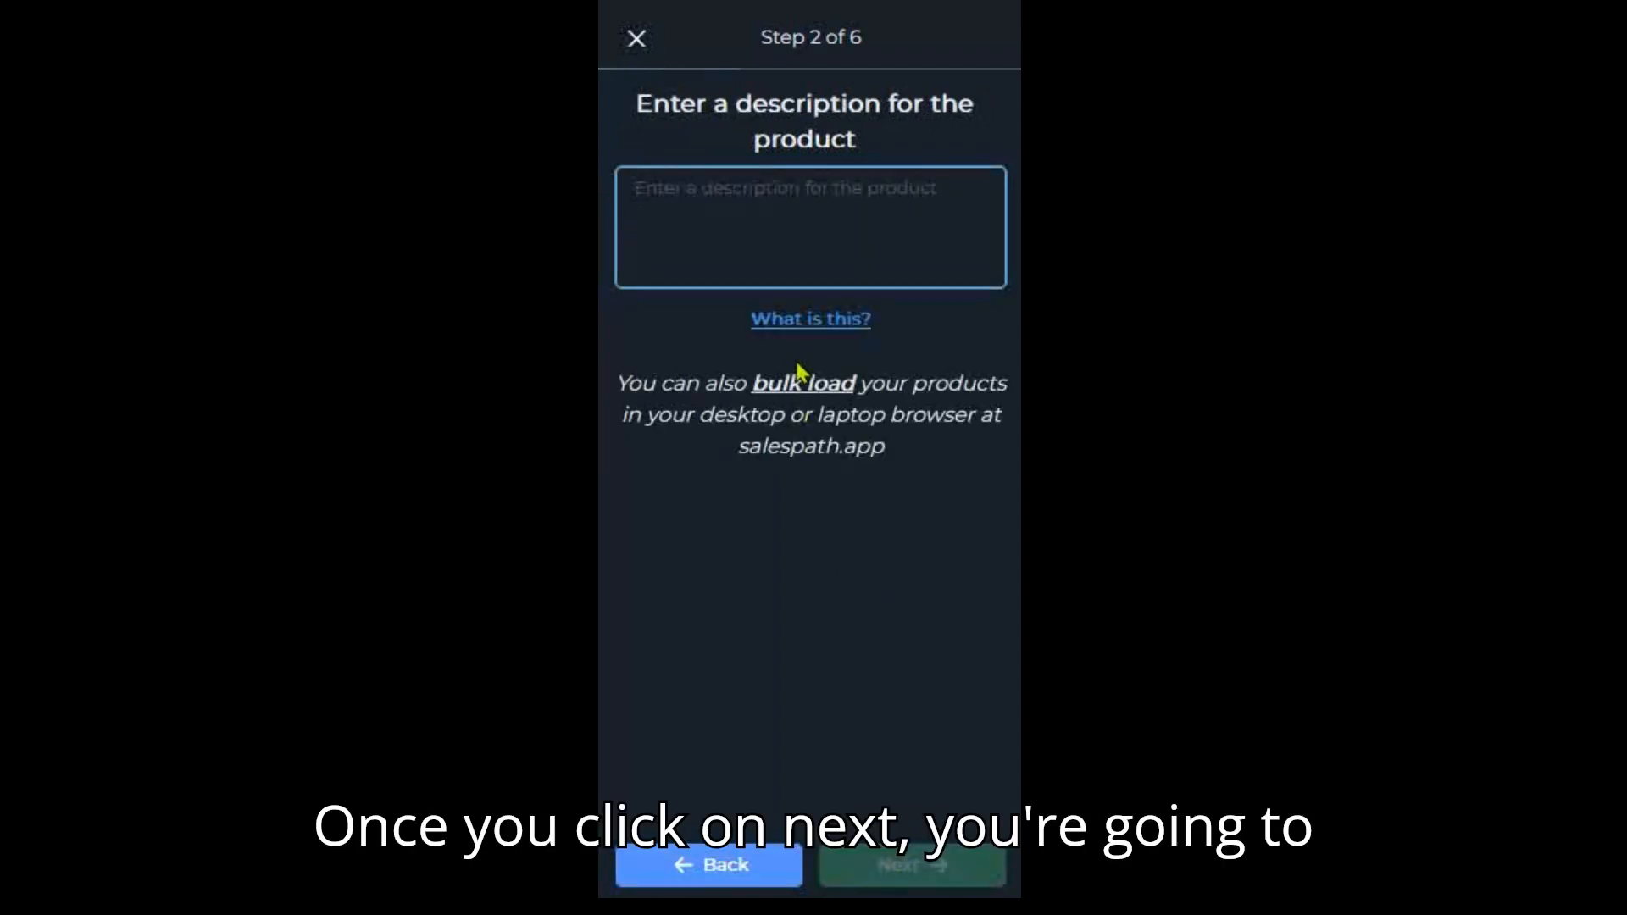
{"action": "type", "text": "37\" Tire with Black trim and white wheel wells."}
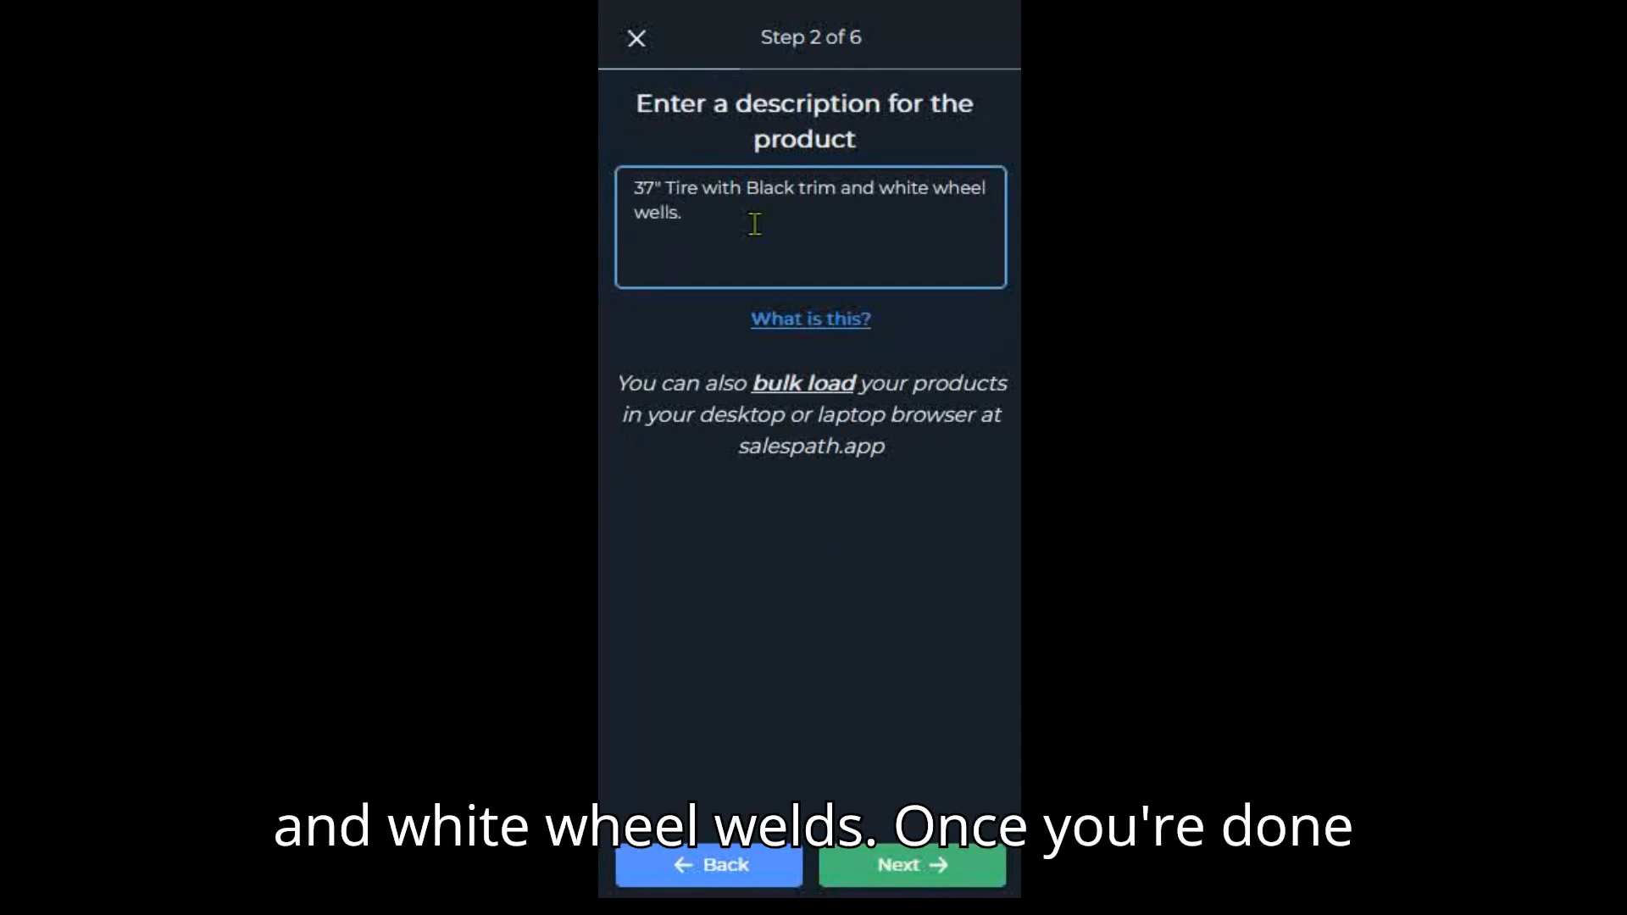
{"action": "left_click", "coordinate": [889, 872]}
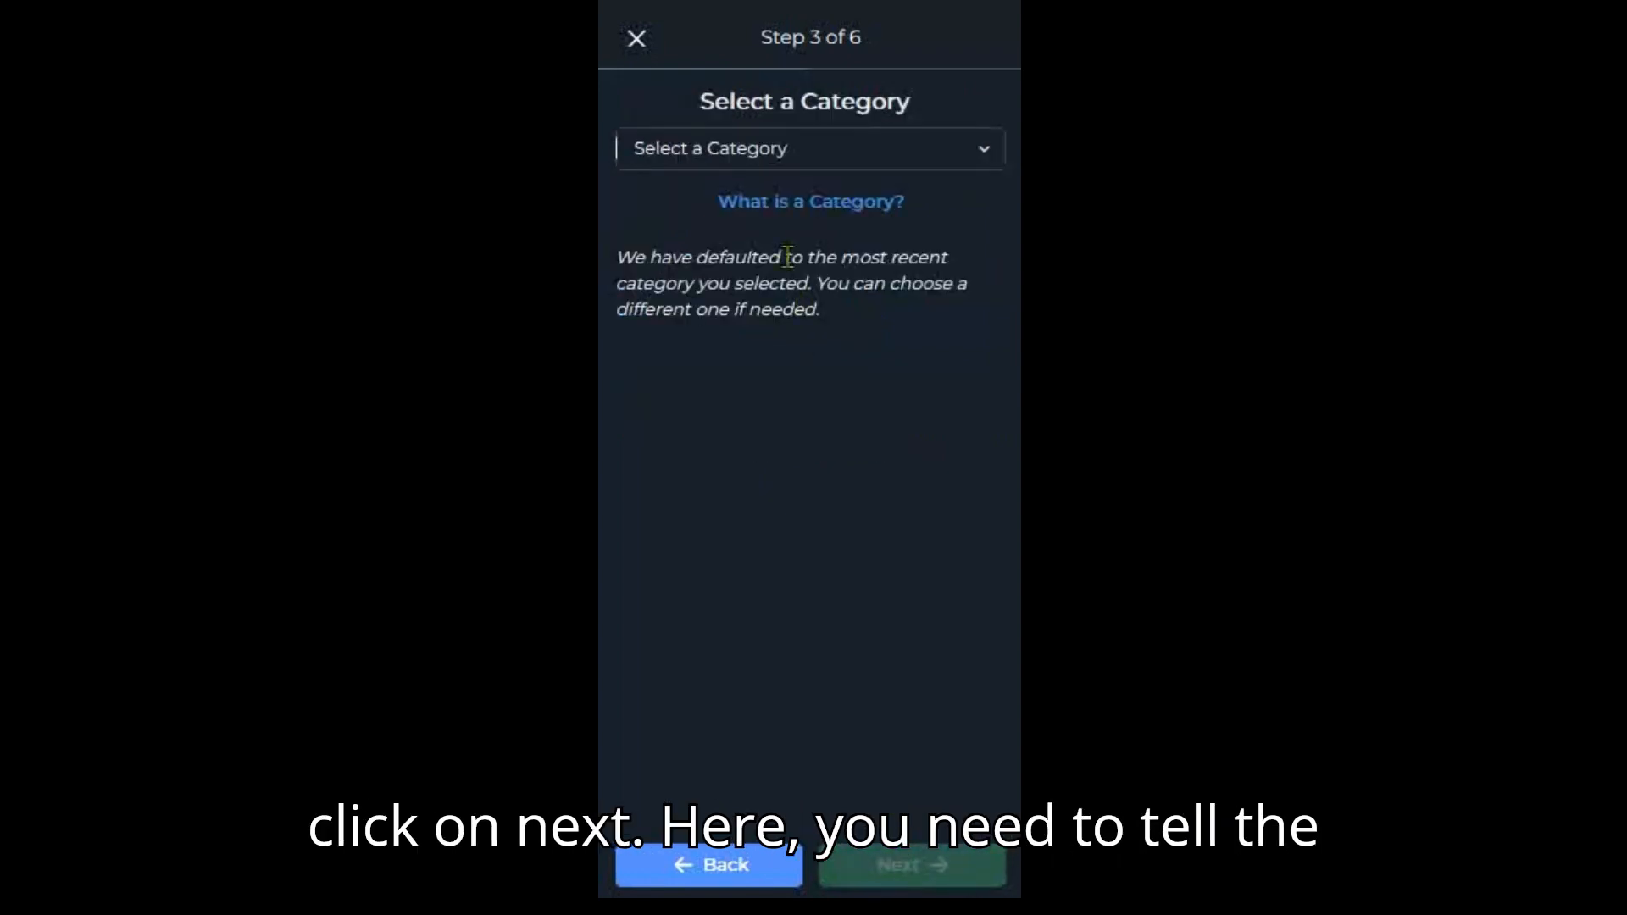
- Assign the new product to the category Automotive, Watercraft, and Aviation
{"action": "left_click", "coordinate": [734, 152]}
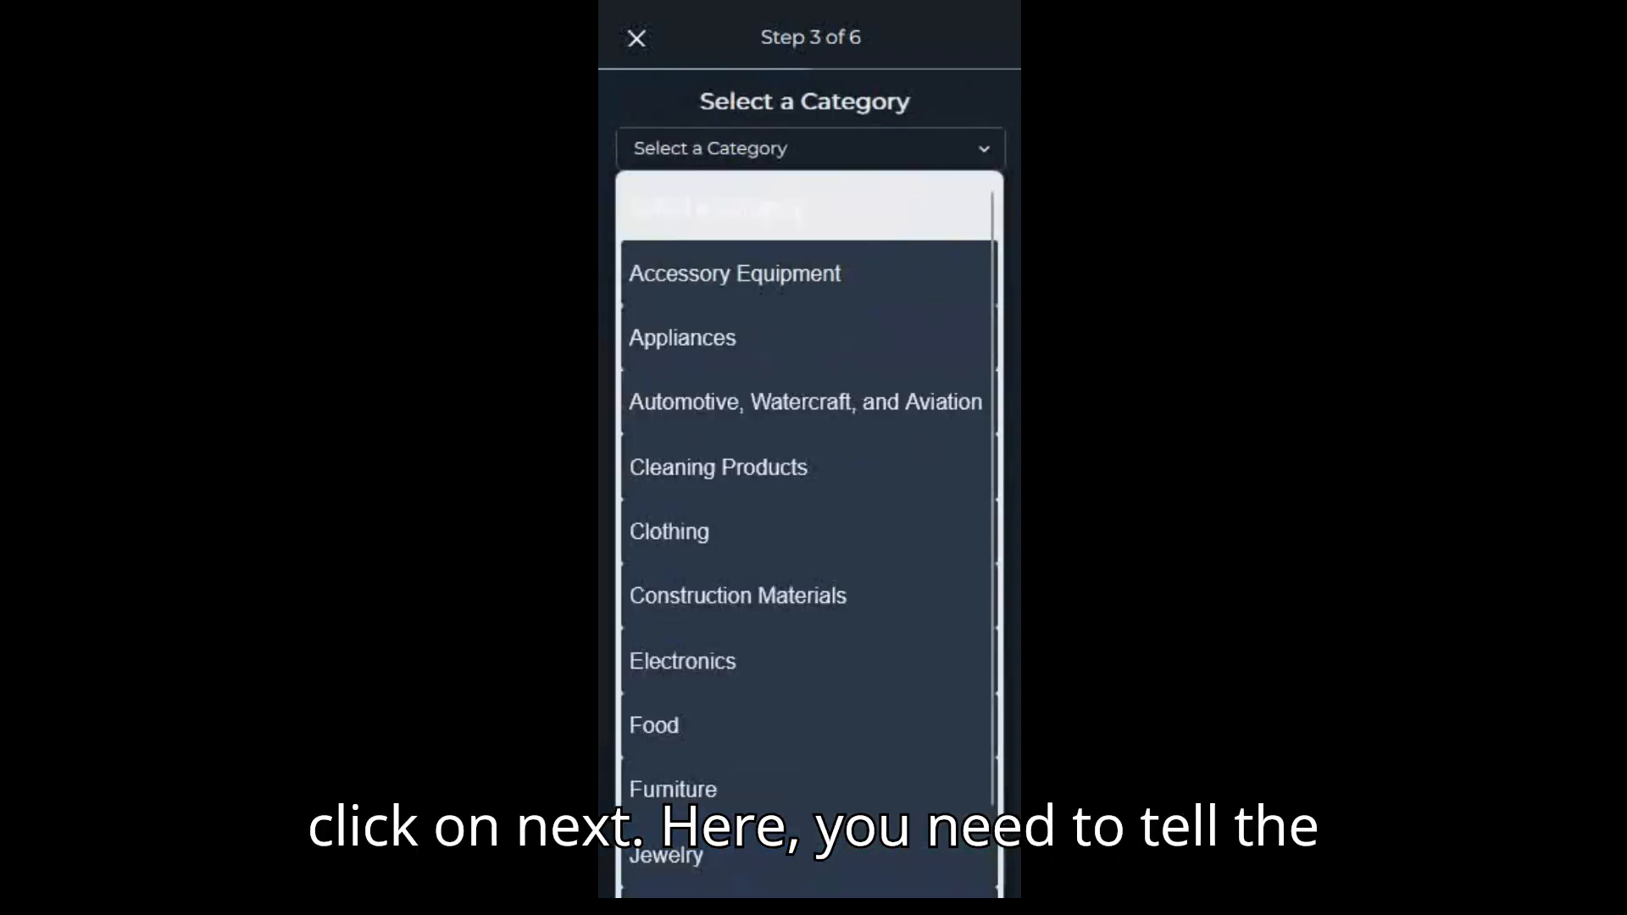
{"action": "left_click", "coordinate": [728, 421]}
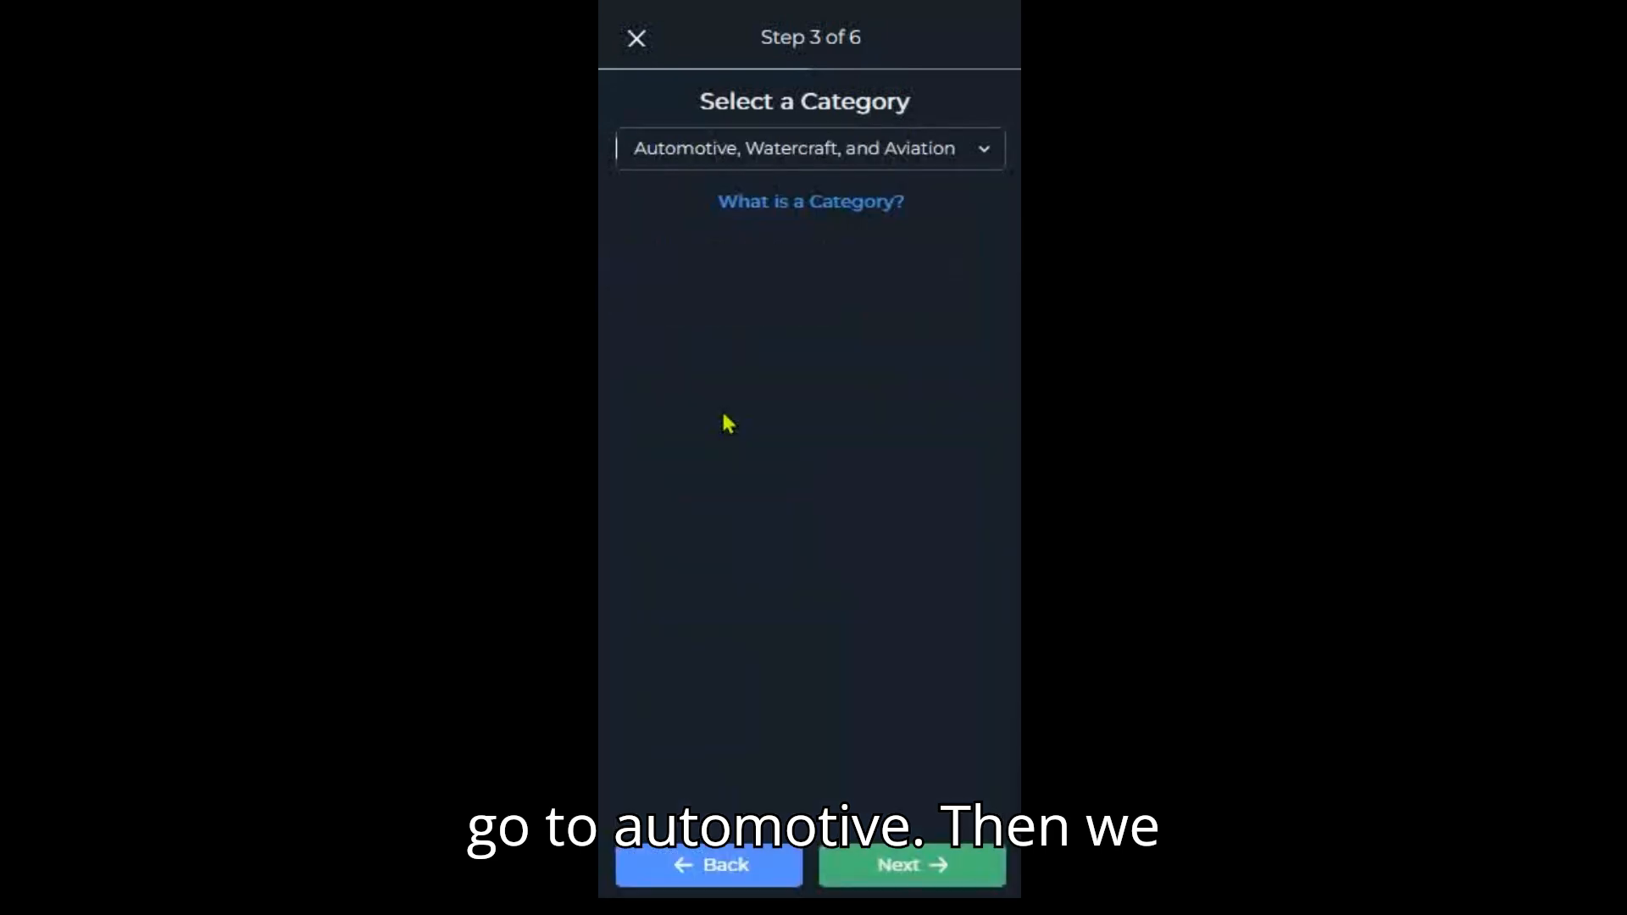
{"action": "left_click", "coordinate": [940, 864]}
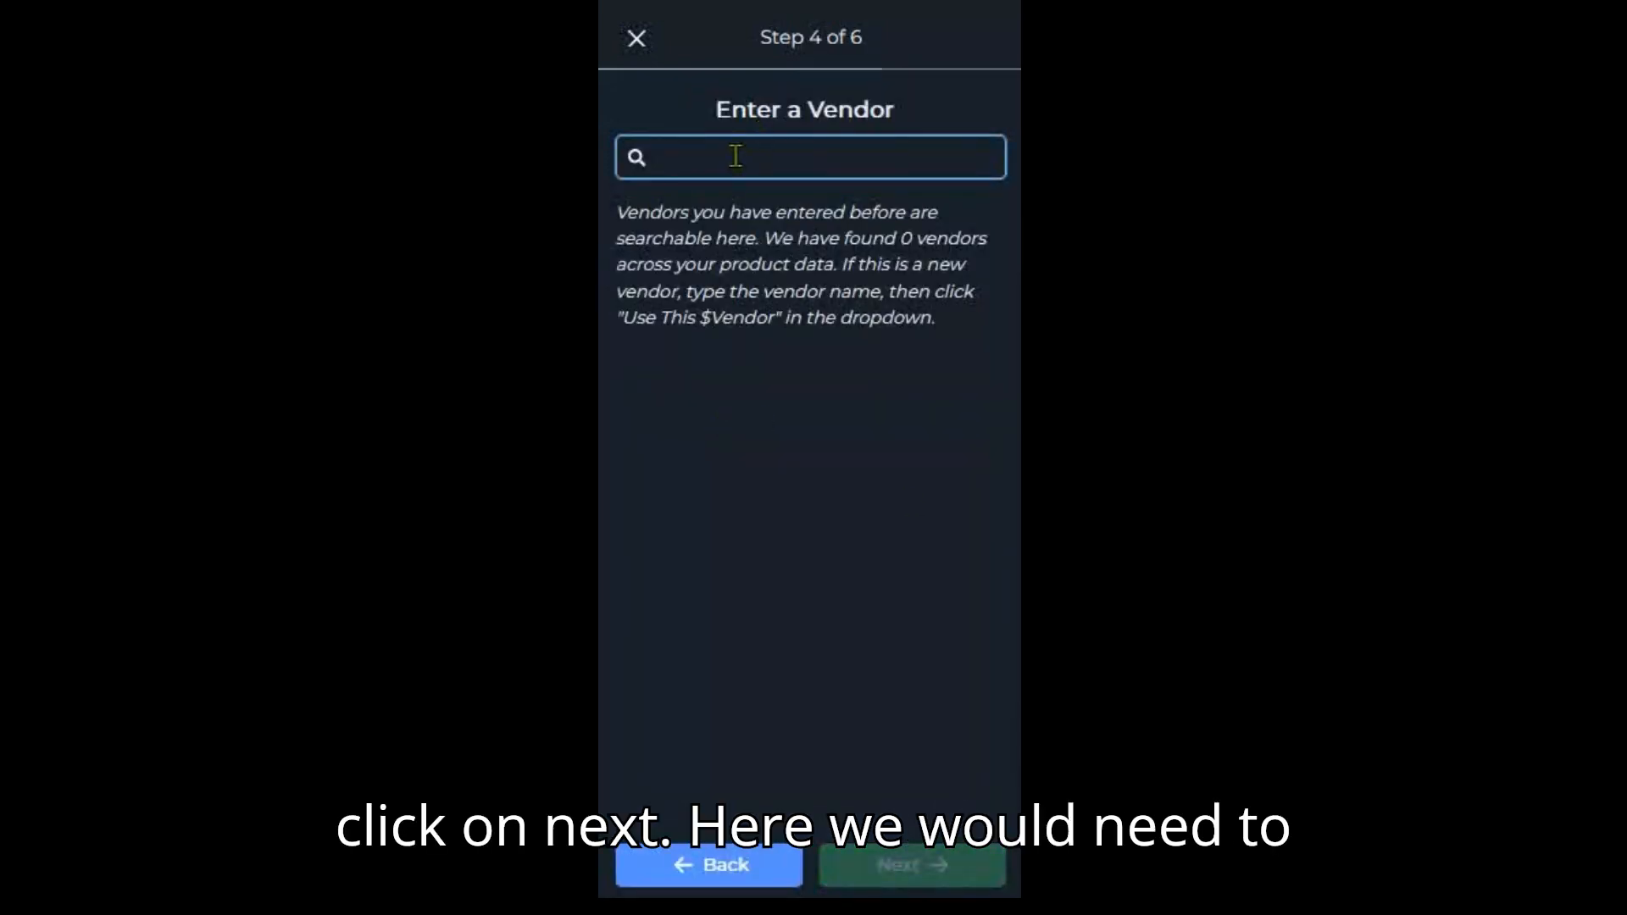
- Enter Tire Surplus Michigan as a new vendor and use it for the product
{"action": "type", "text": "T"}
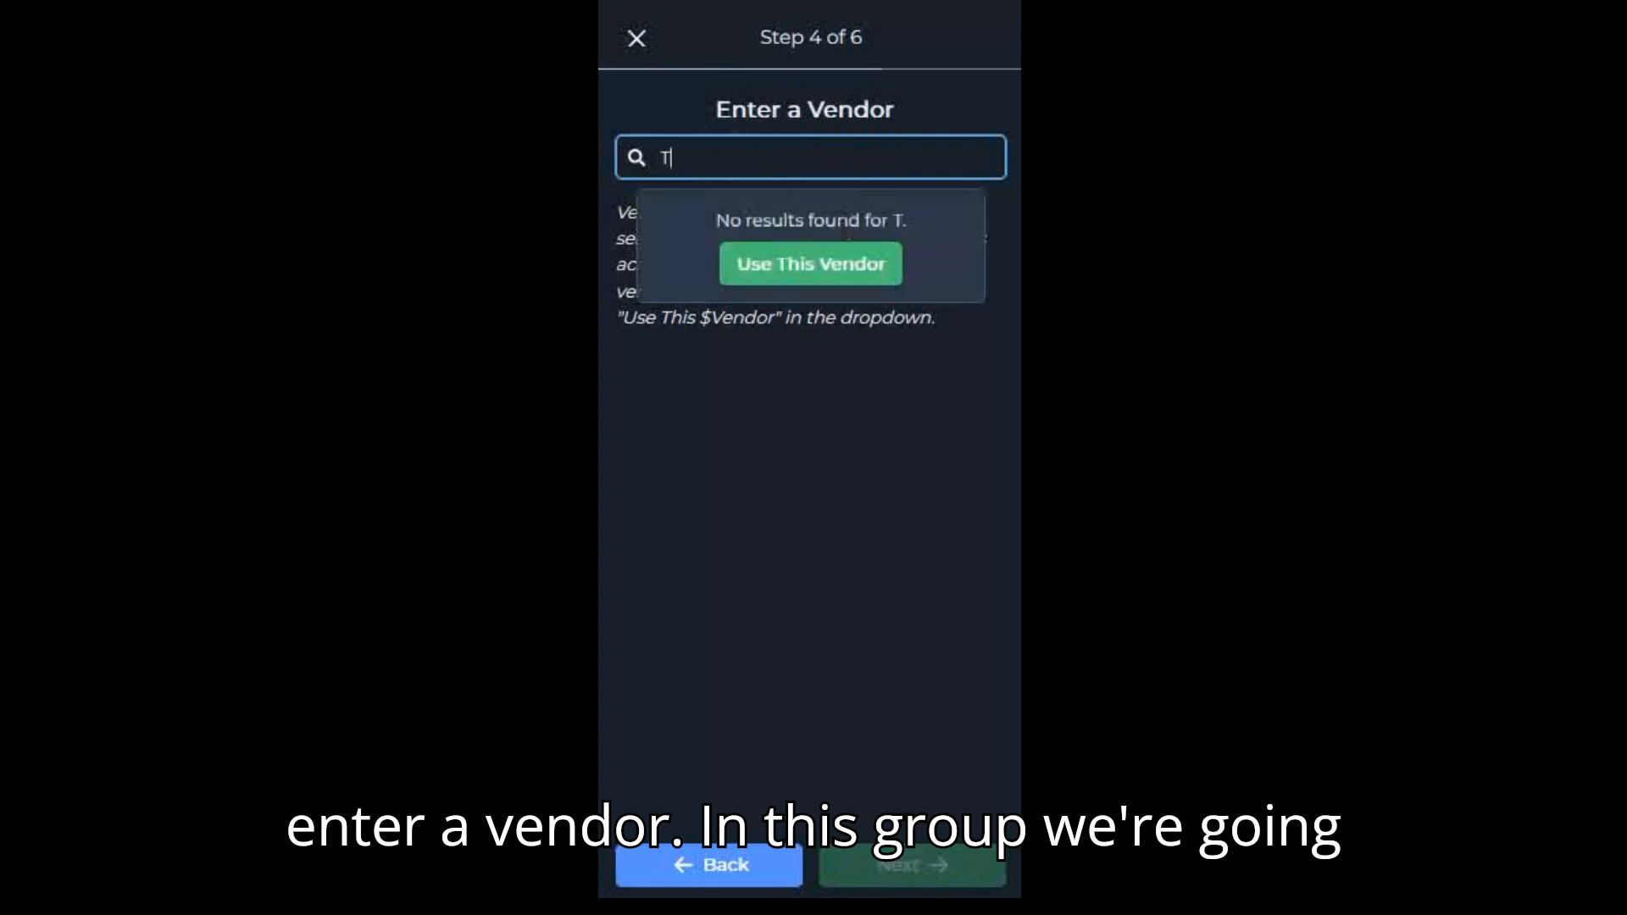
{"action": "type", "text": "ire Sur"}
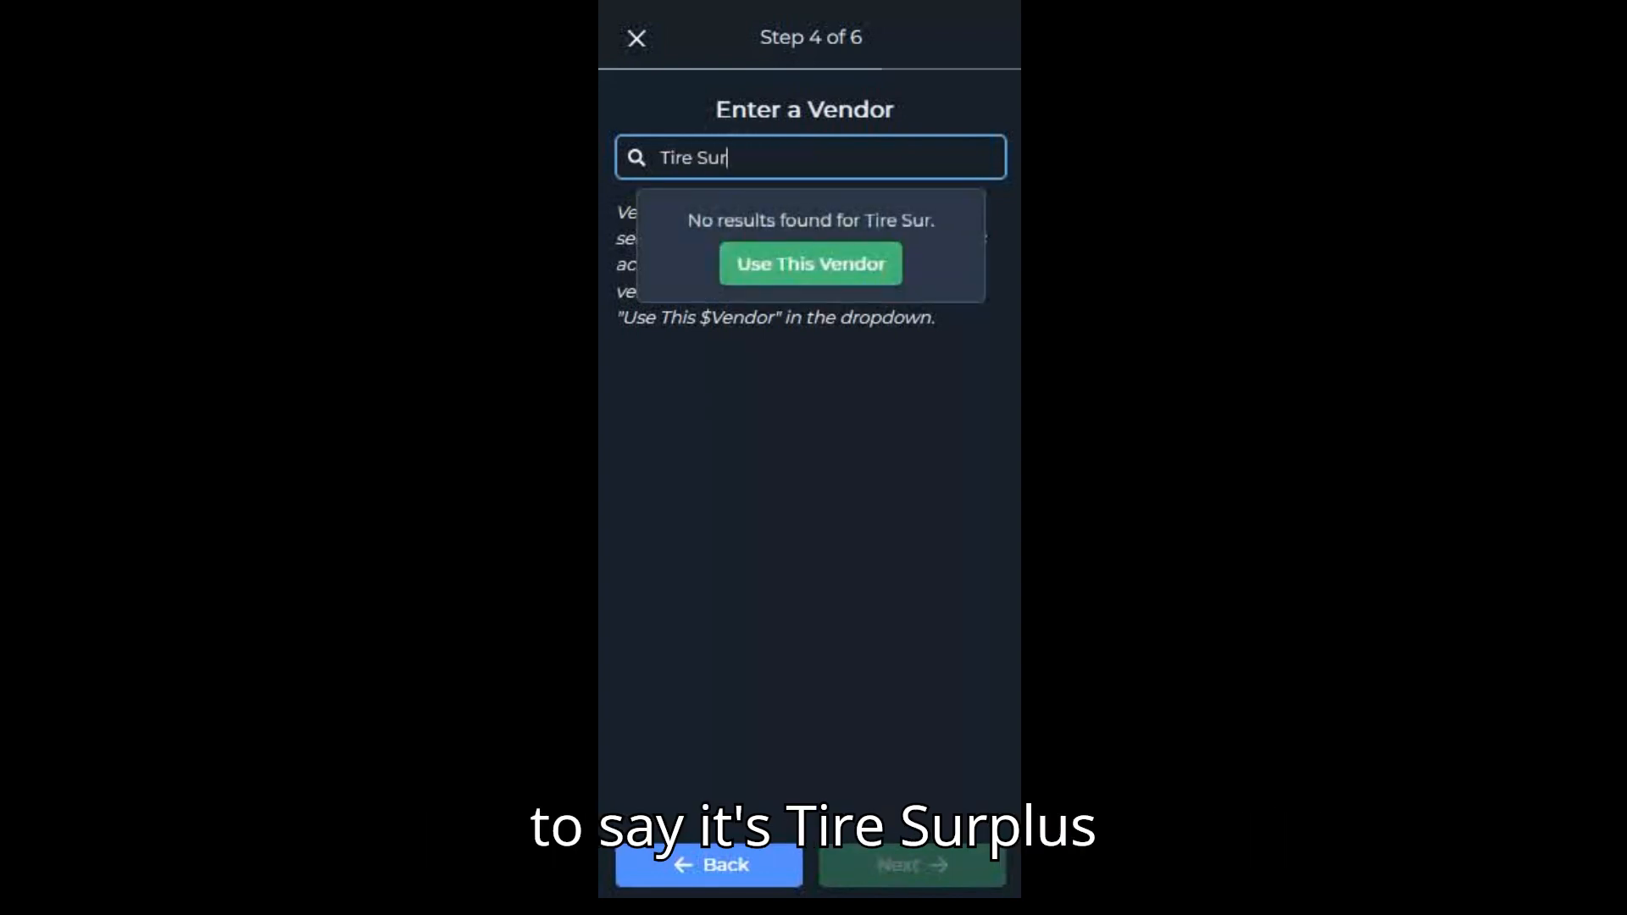
{"action": "type", "text": "plus M"}
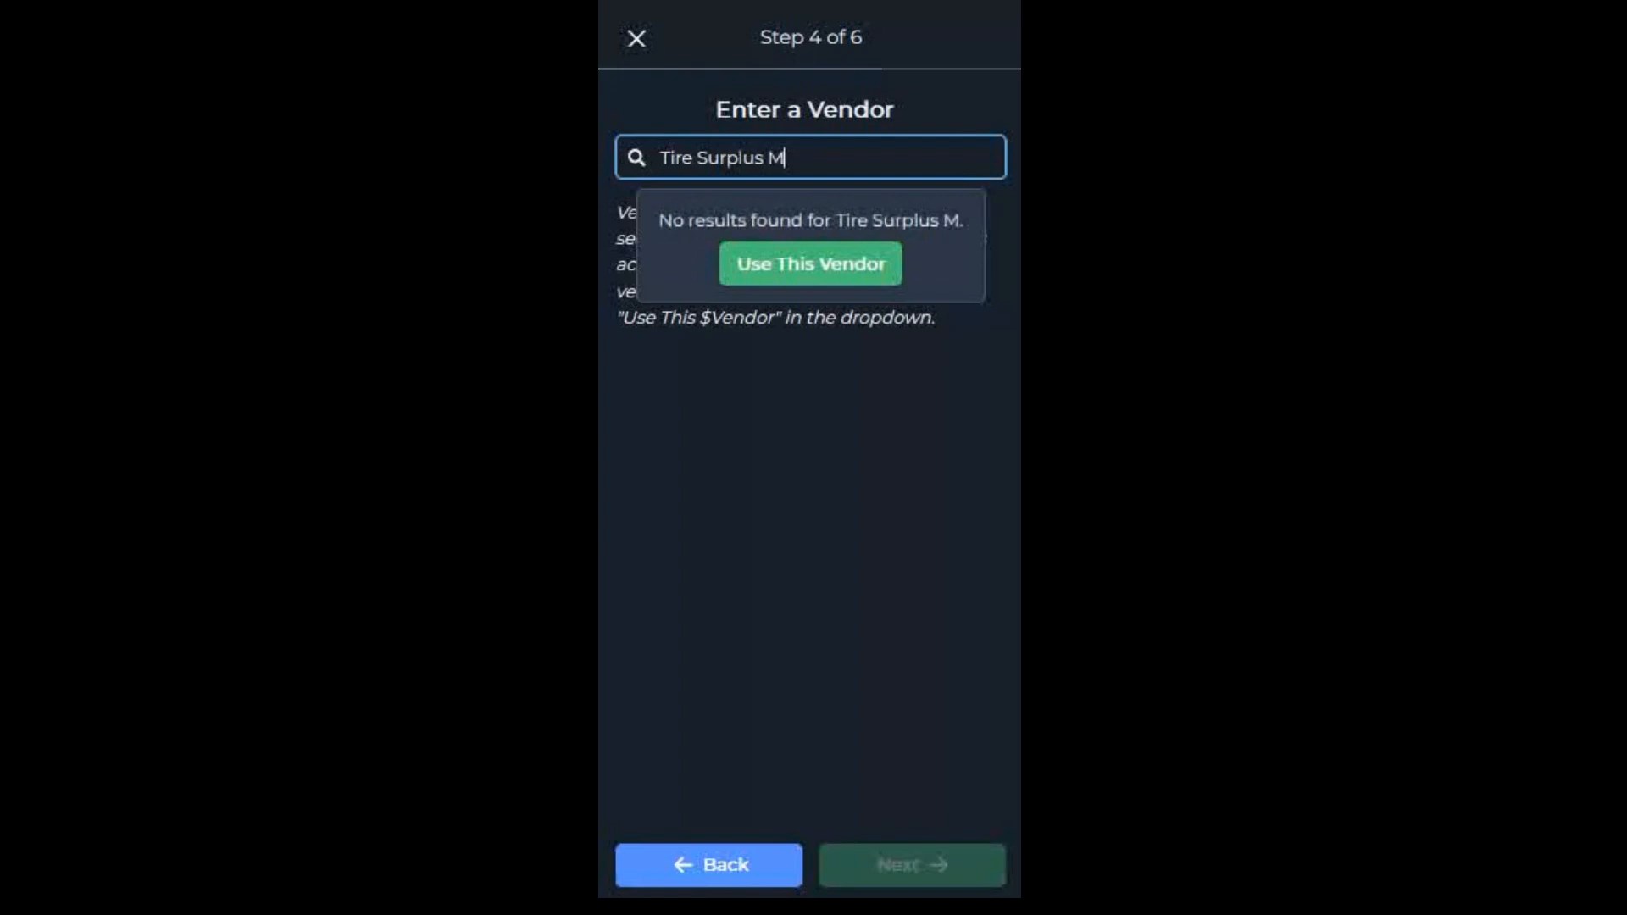
{"action": "type", "text": "ichigan"}
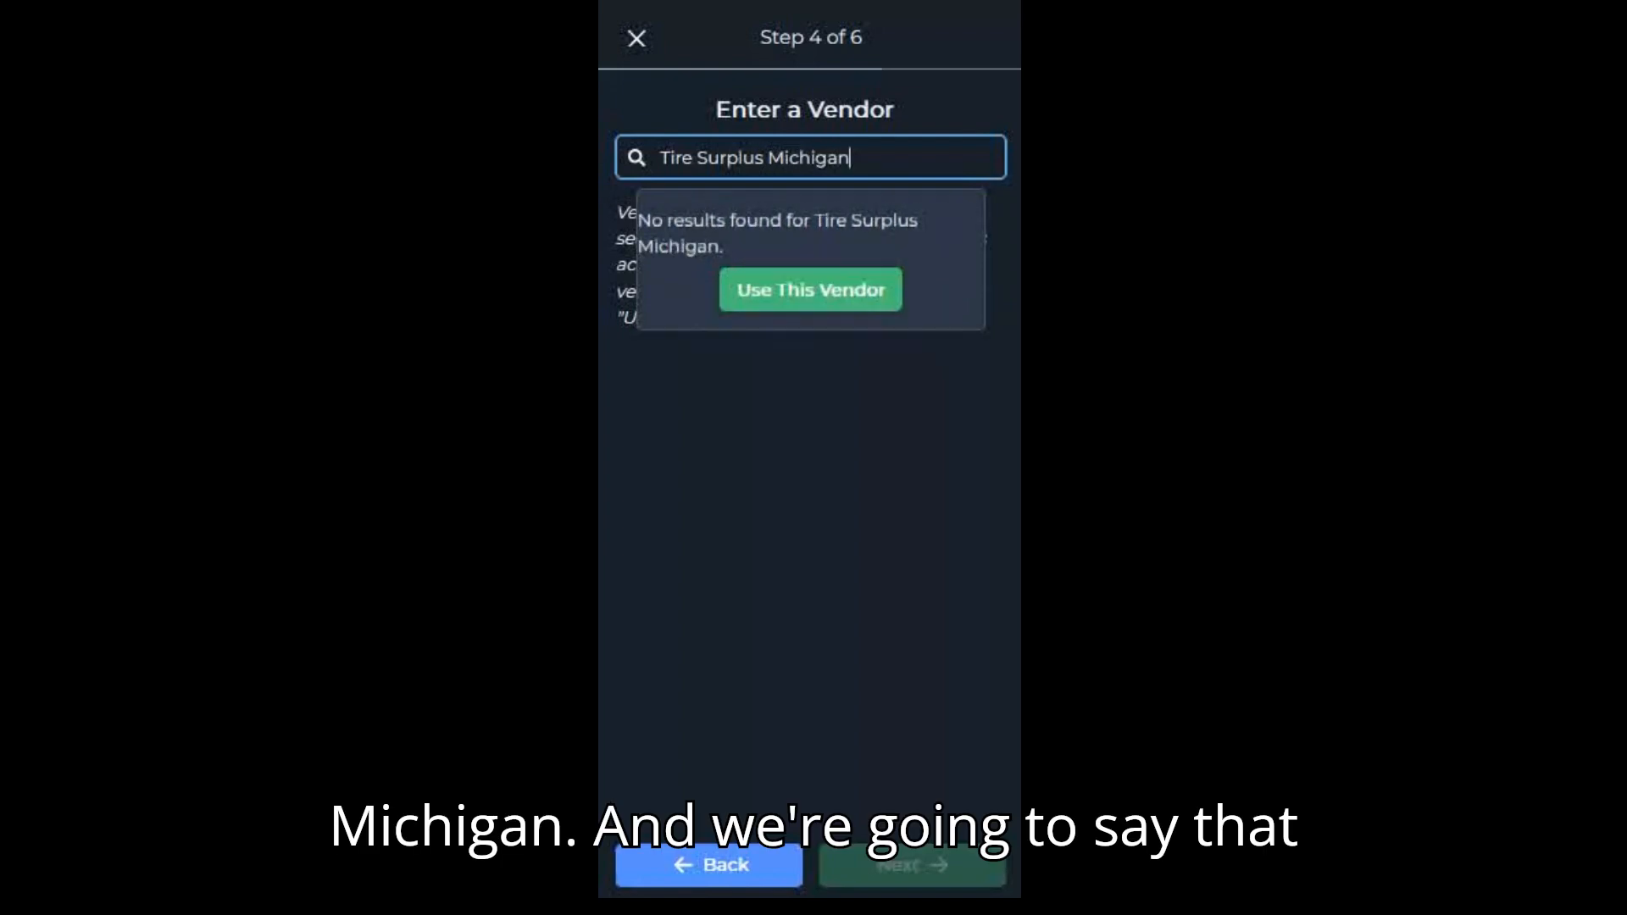
{"action": "left_click", "coordinate": [790, 297]}
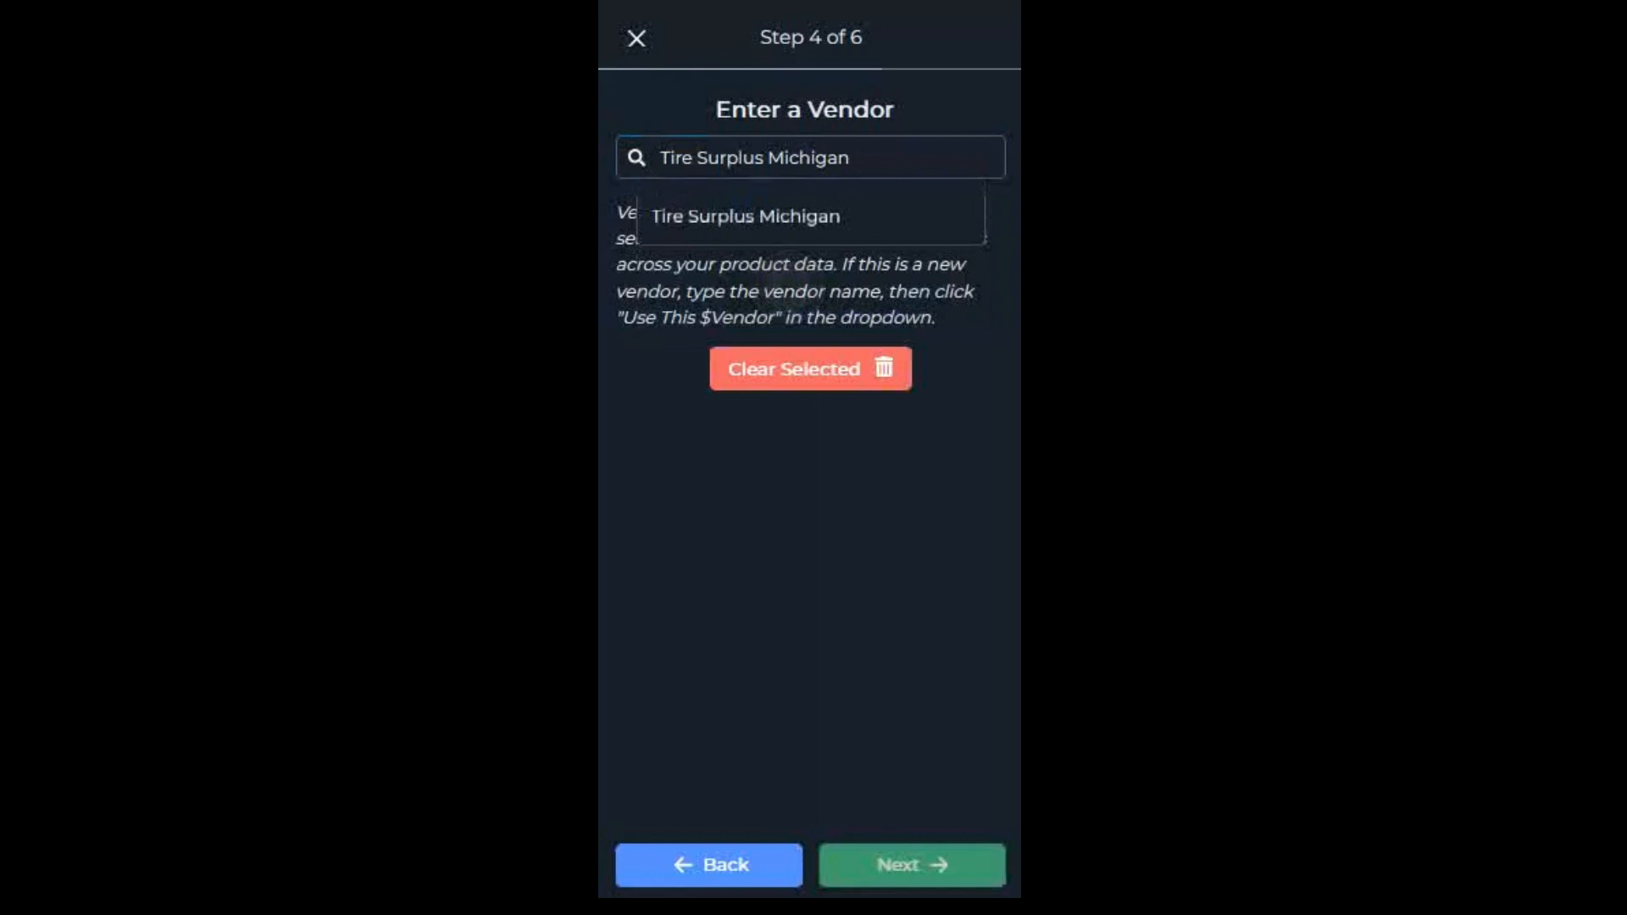
{"action": "left_click", "coordinate": [886, 868]}
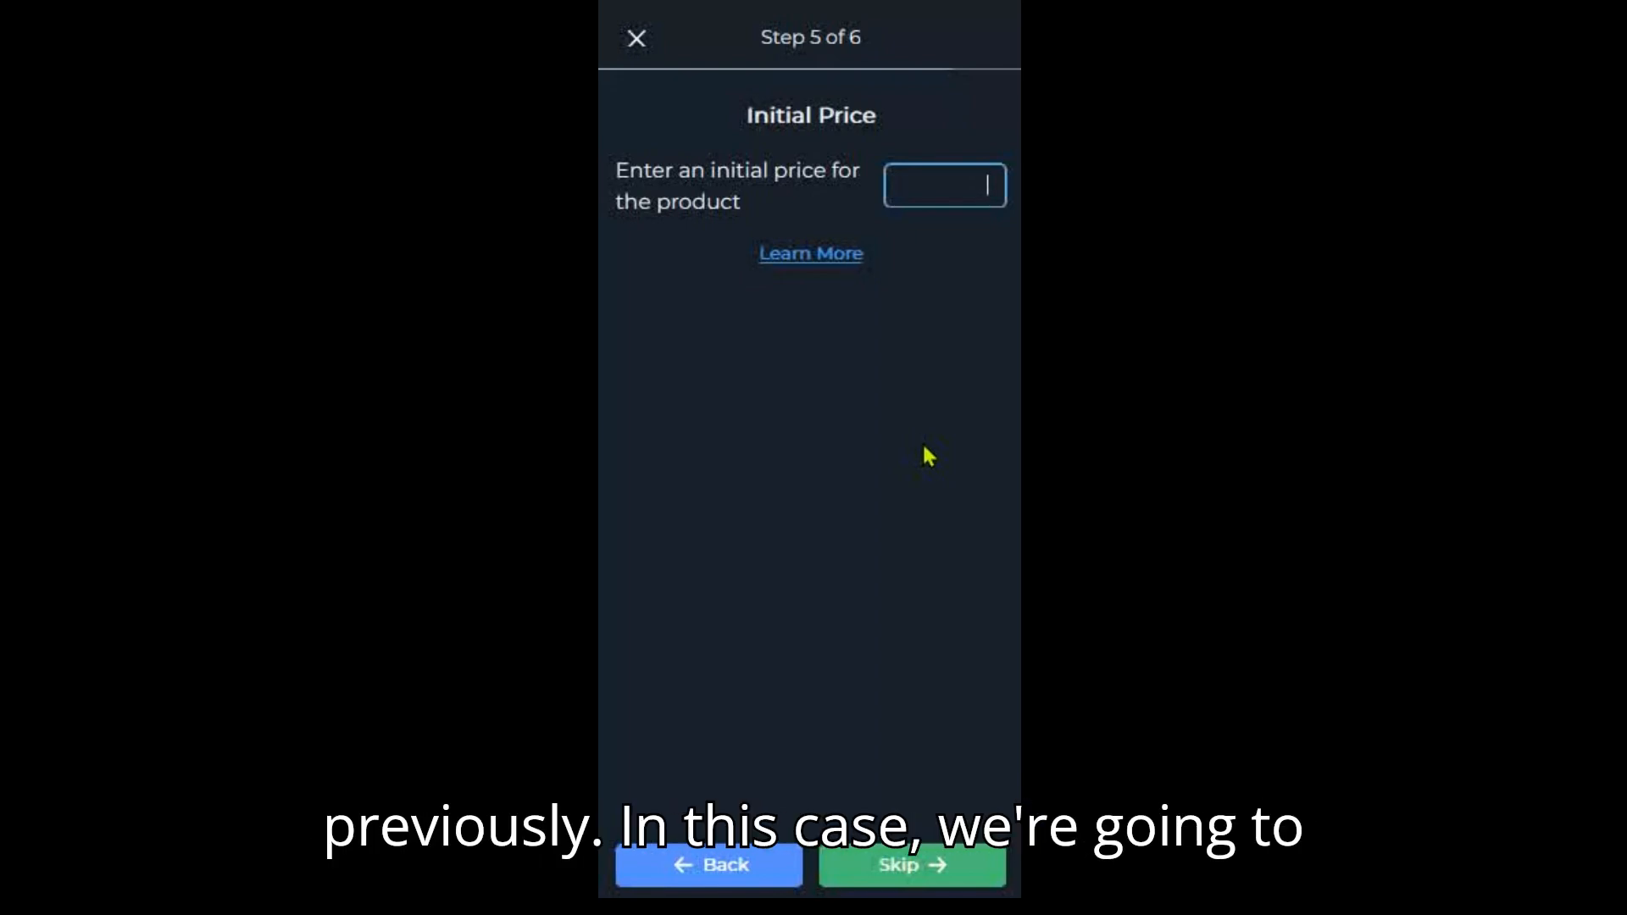
- Set the product's initial price to $137.00 and save the new product
{"action": "type", "text": "137"}
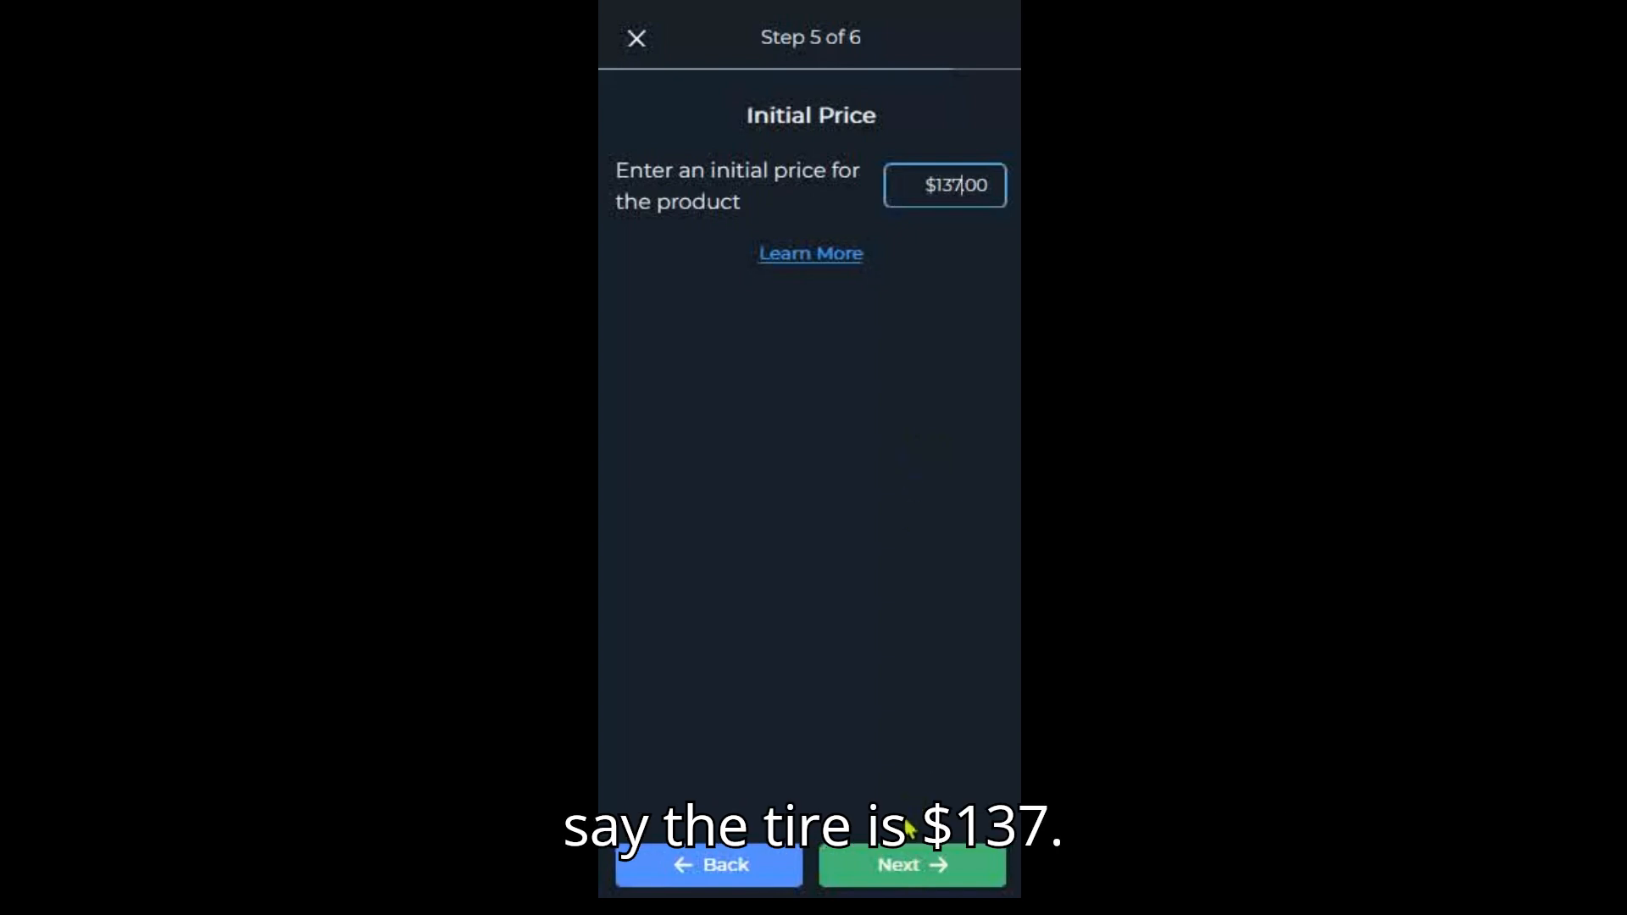
{"action": "left_click", "coordinate": [894, 863]}
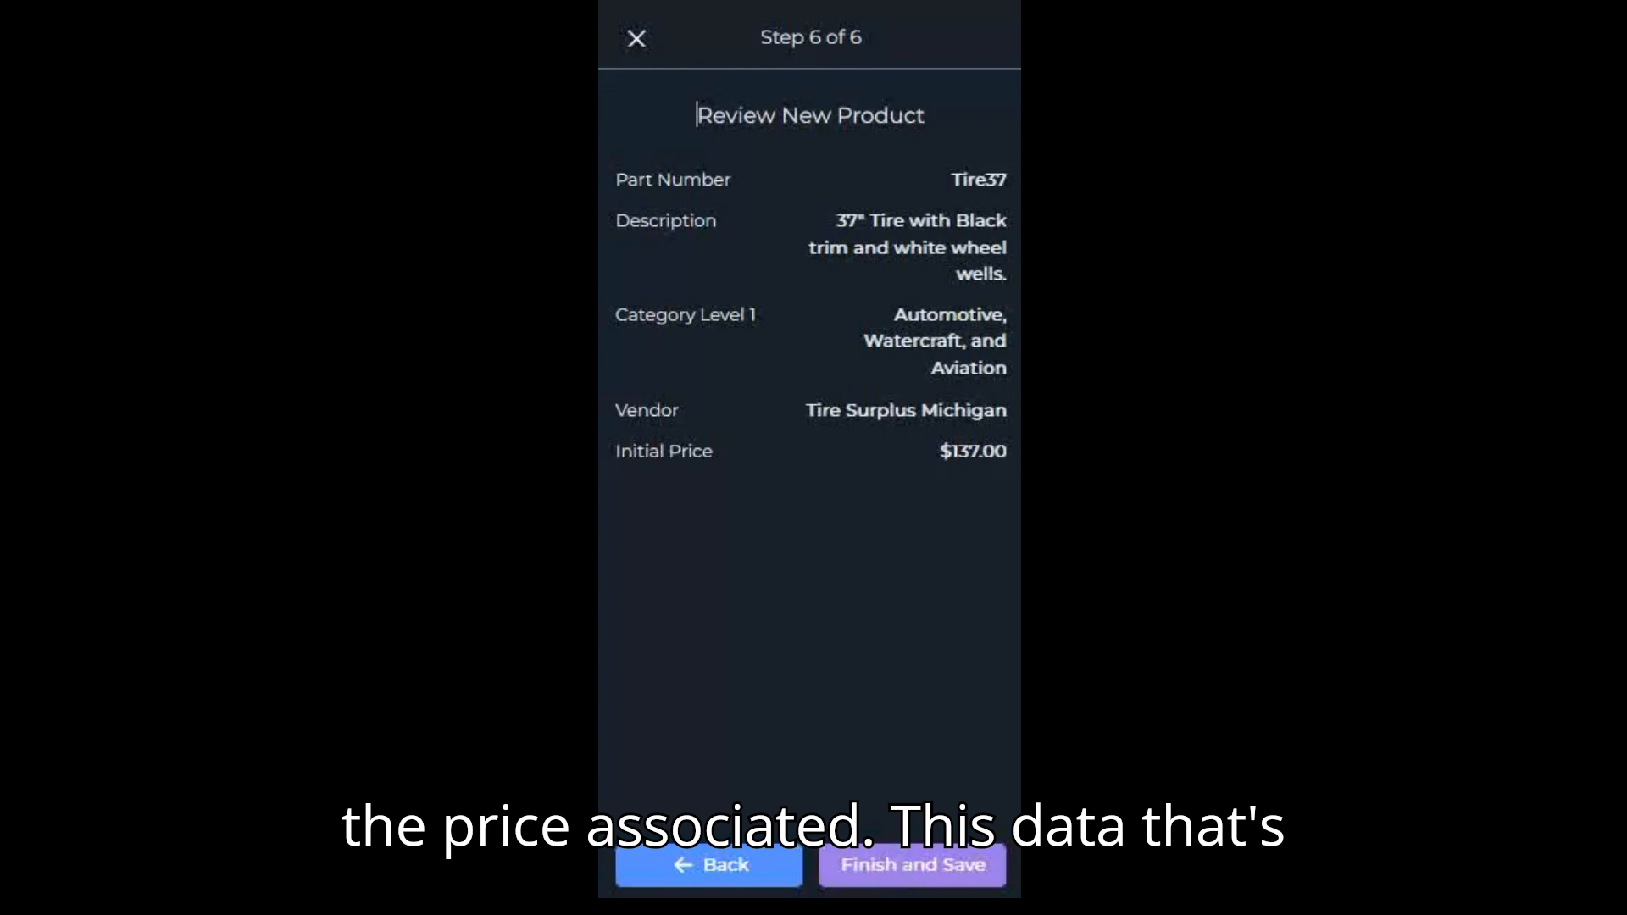
{"action": "left_click", "coordinate": [899, 864]}
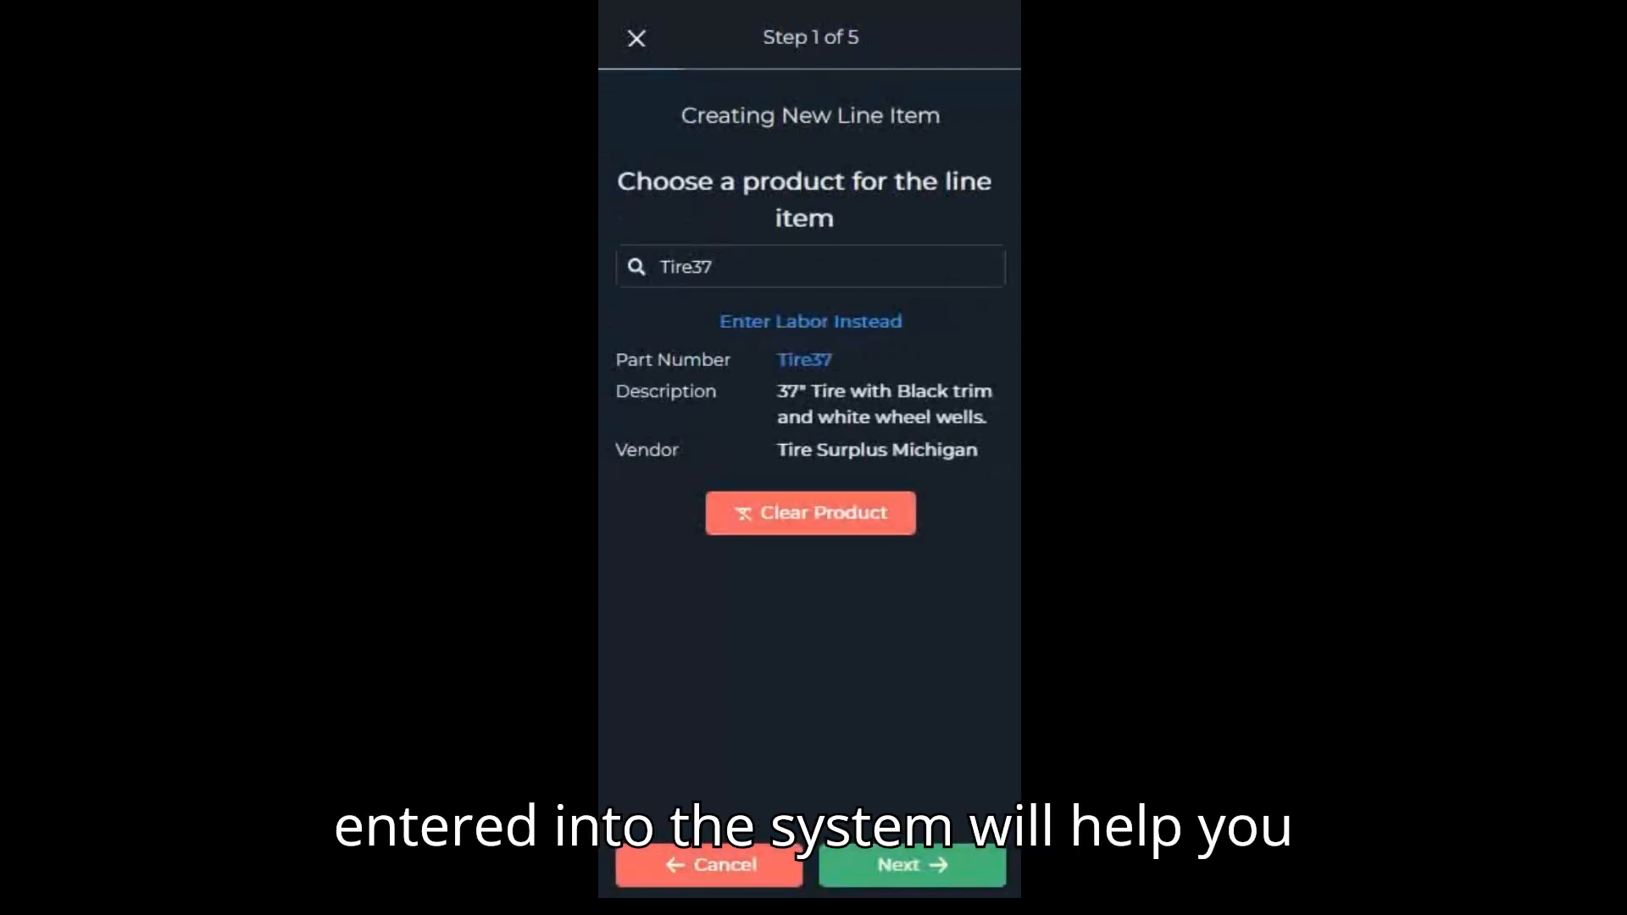
- Continue the line item with the Tire37 product and set its quantity to 12
{"action": "left_click", "coordinate": [932, 872]}
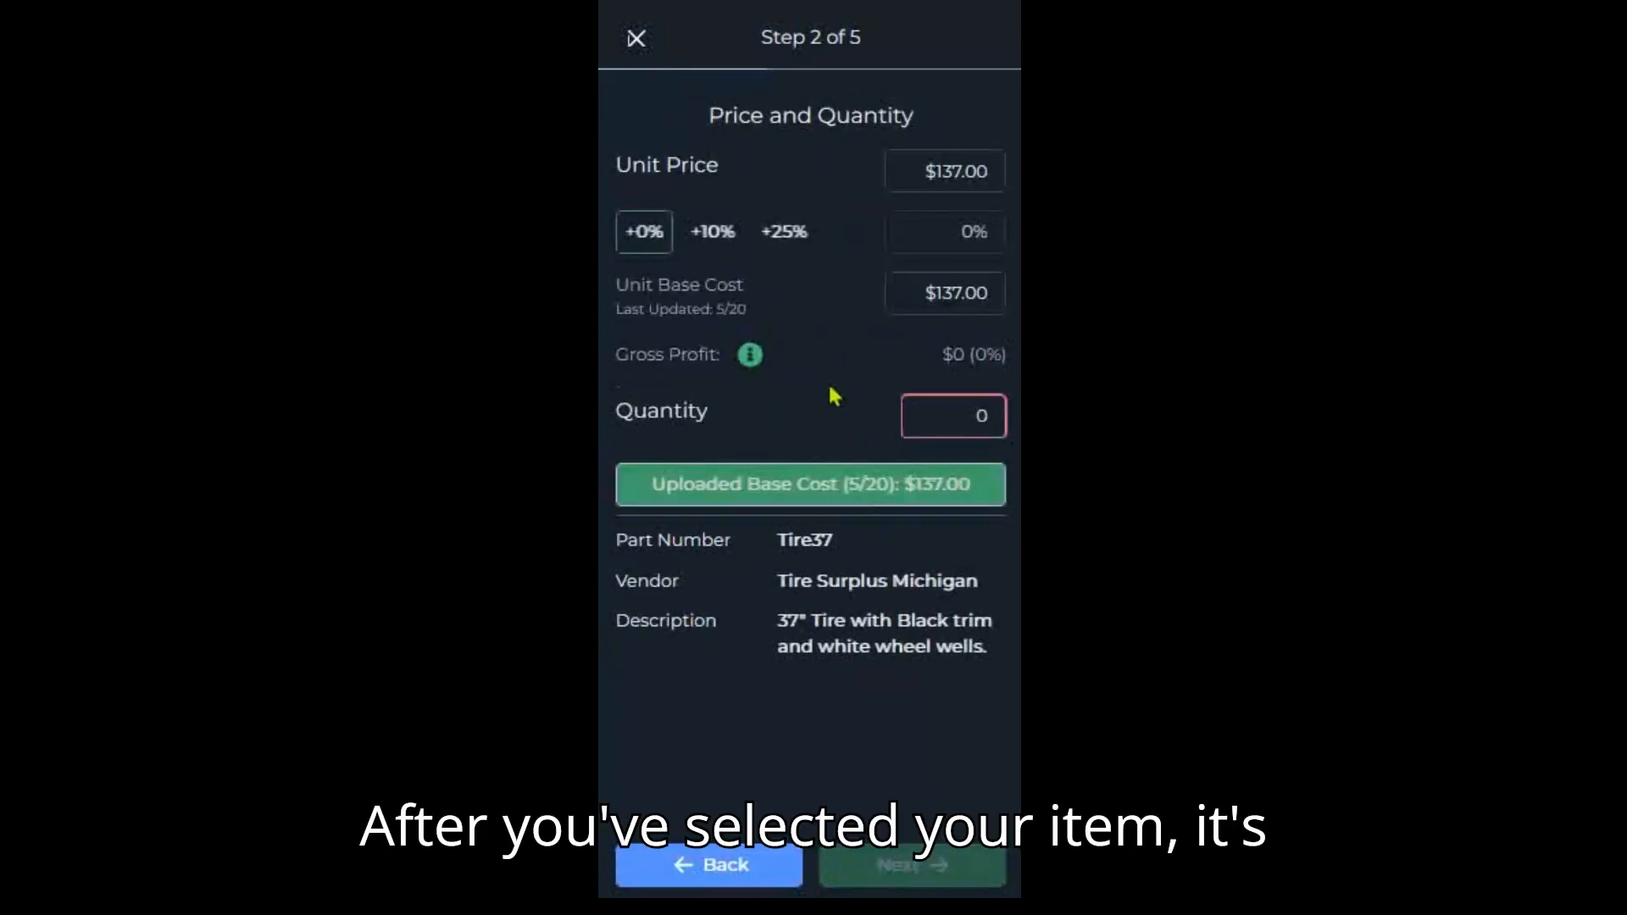
{"action": "left_click", "coordinate": [949, 419]}
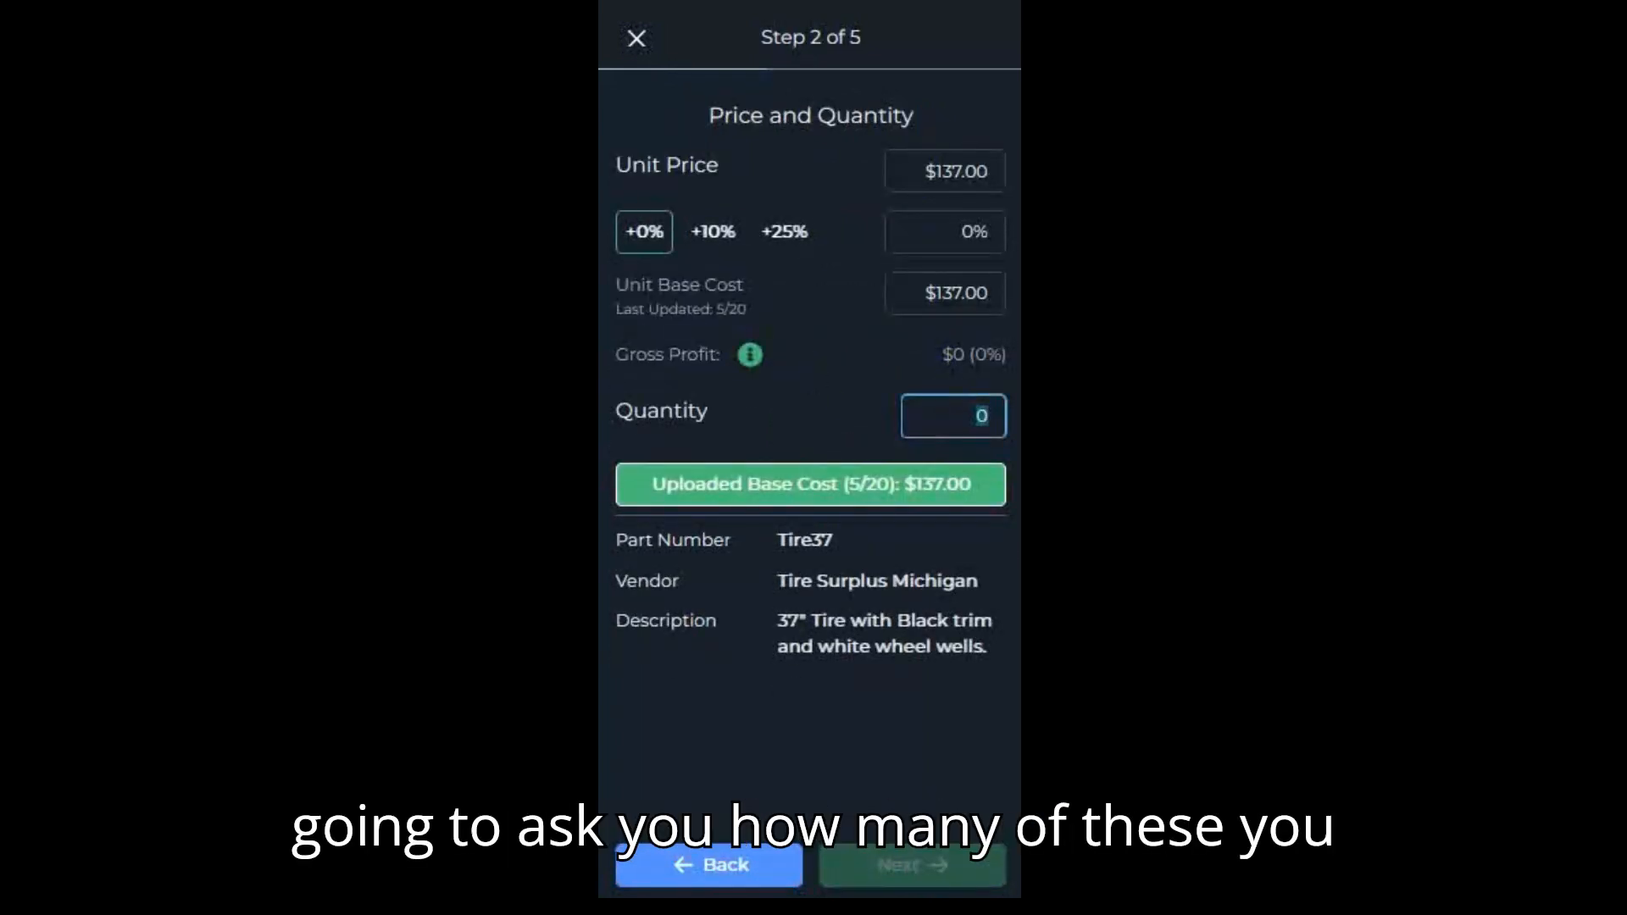
{"action": "type", "text": "12"}
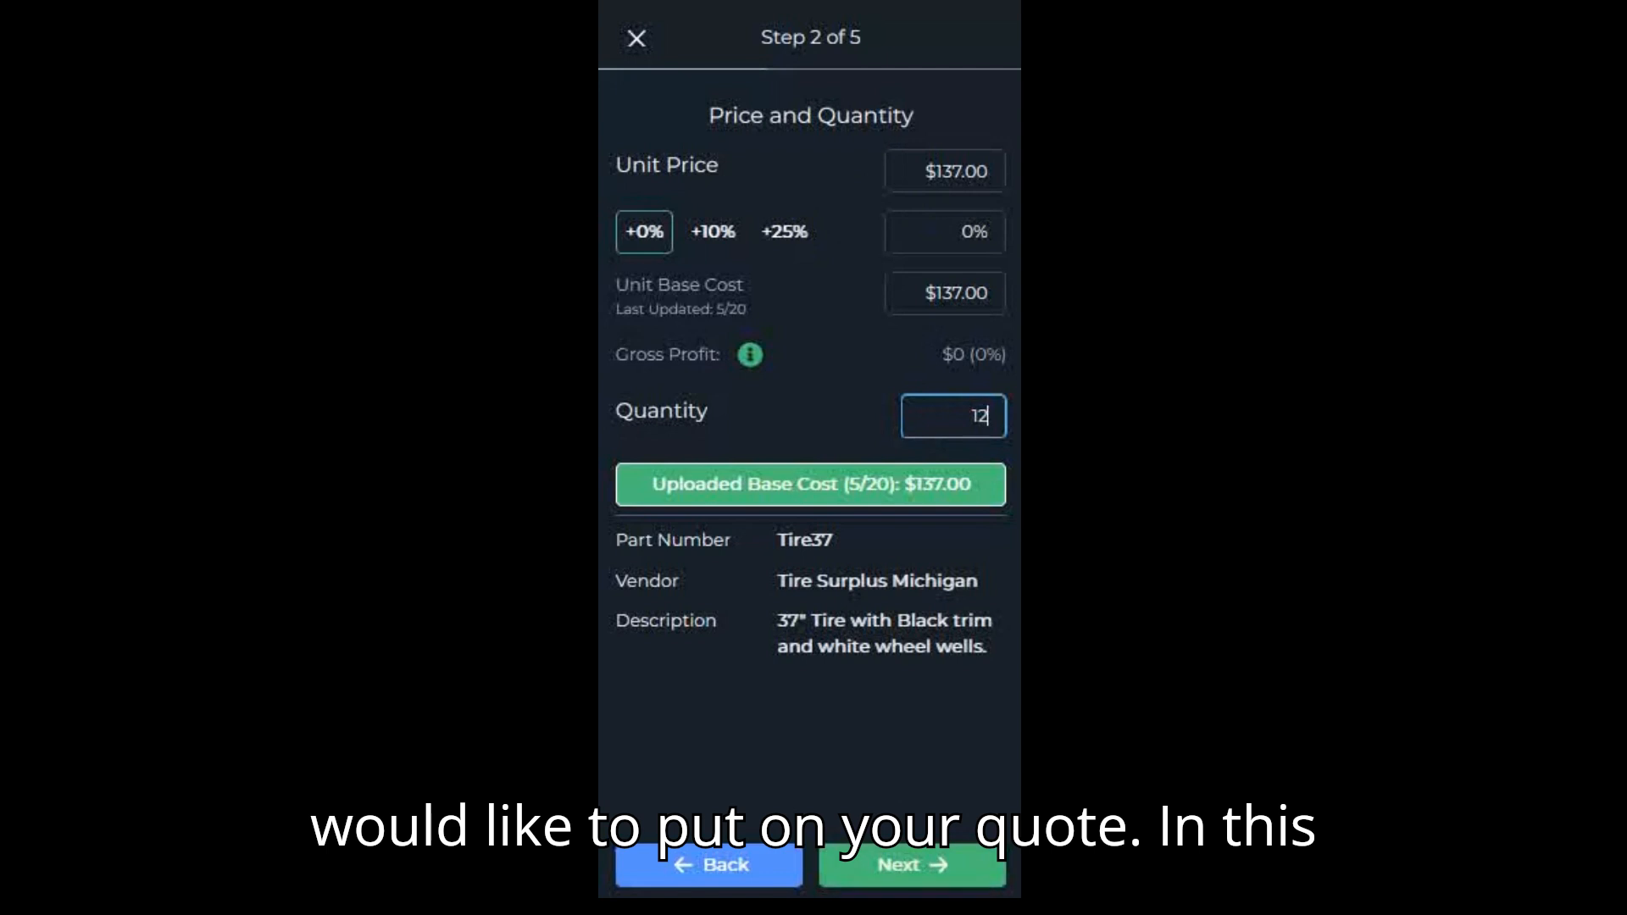
{"action": "left_click", "coordinate": [899, 872]}
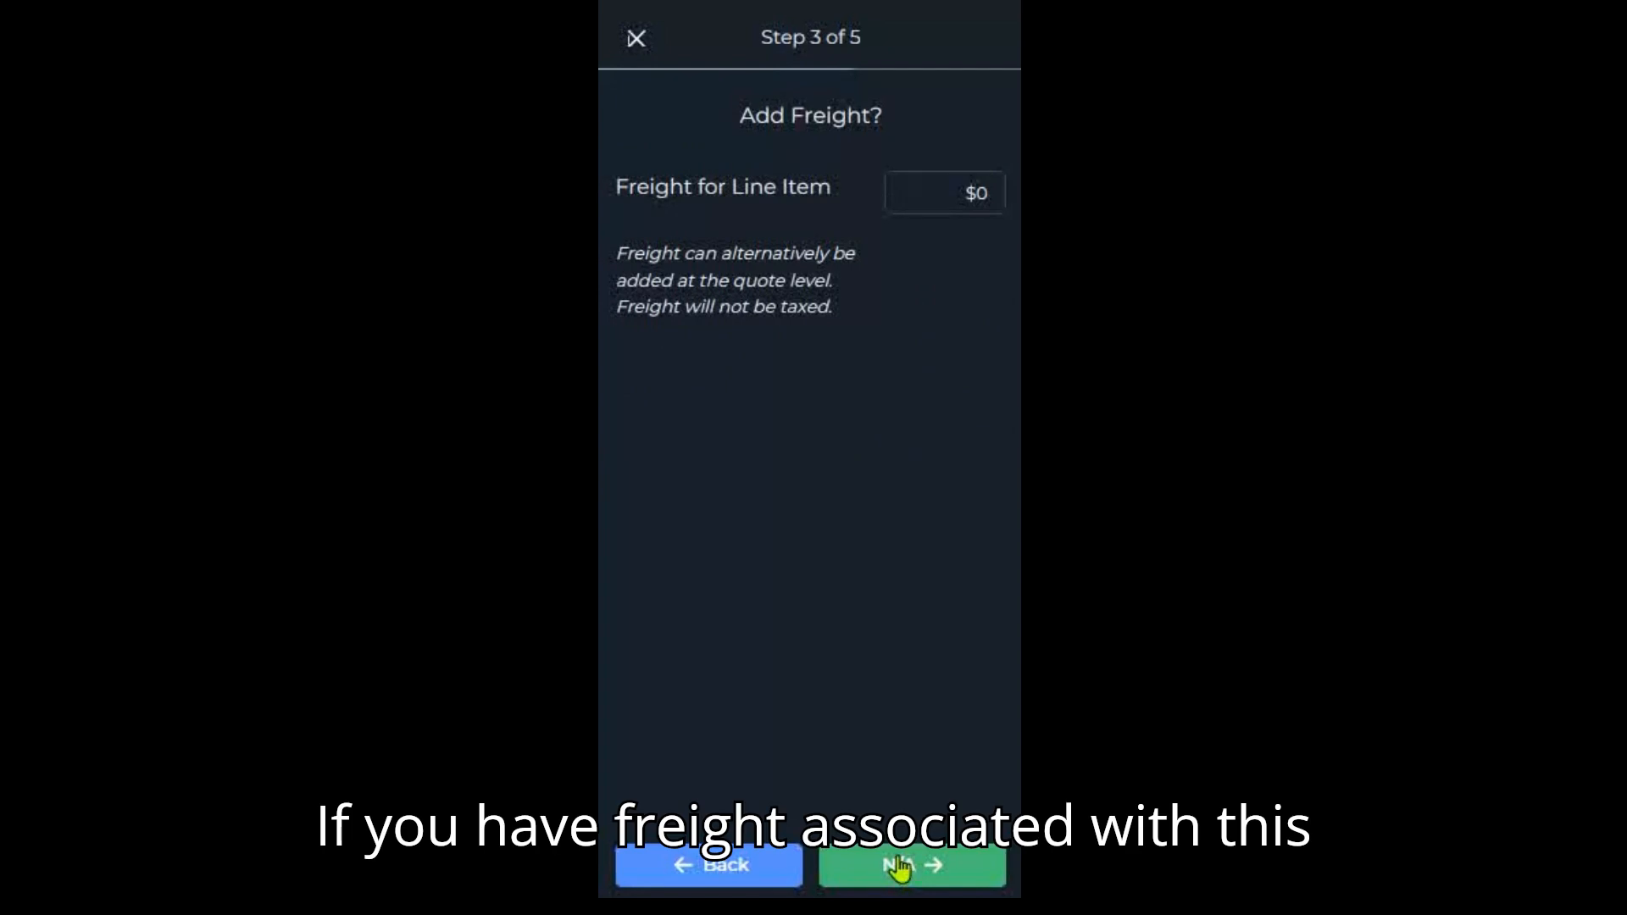
- Add a freight charge of $145 to the line item
{"action": "left_click", "coordinate": [989, 193]}
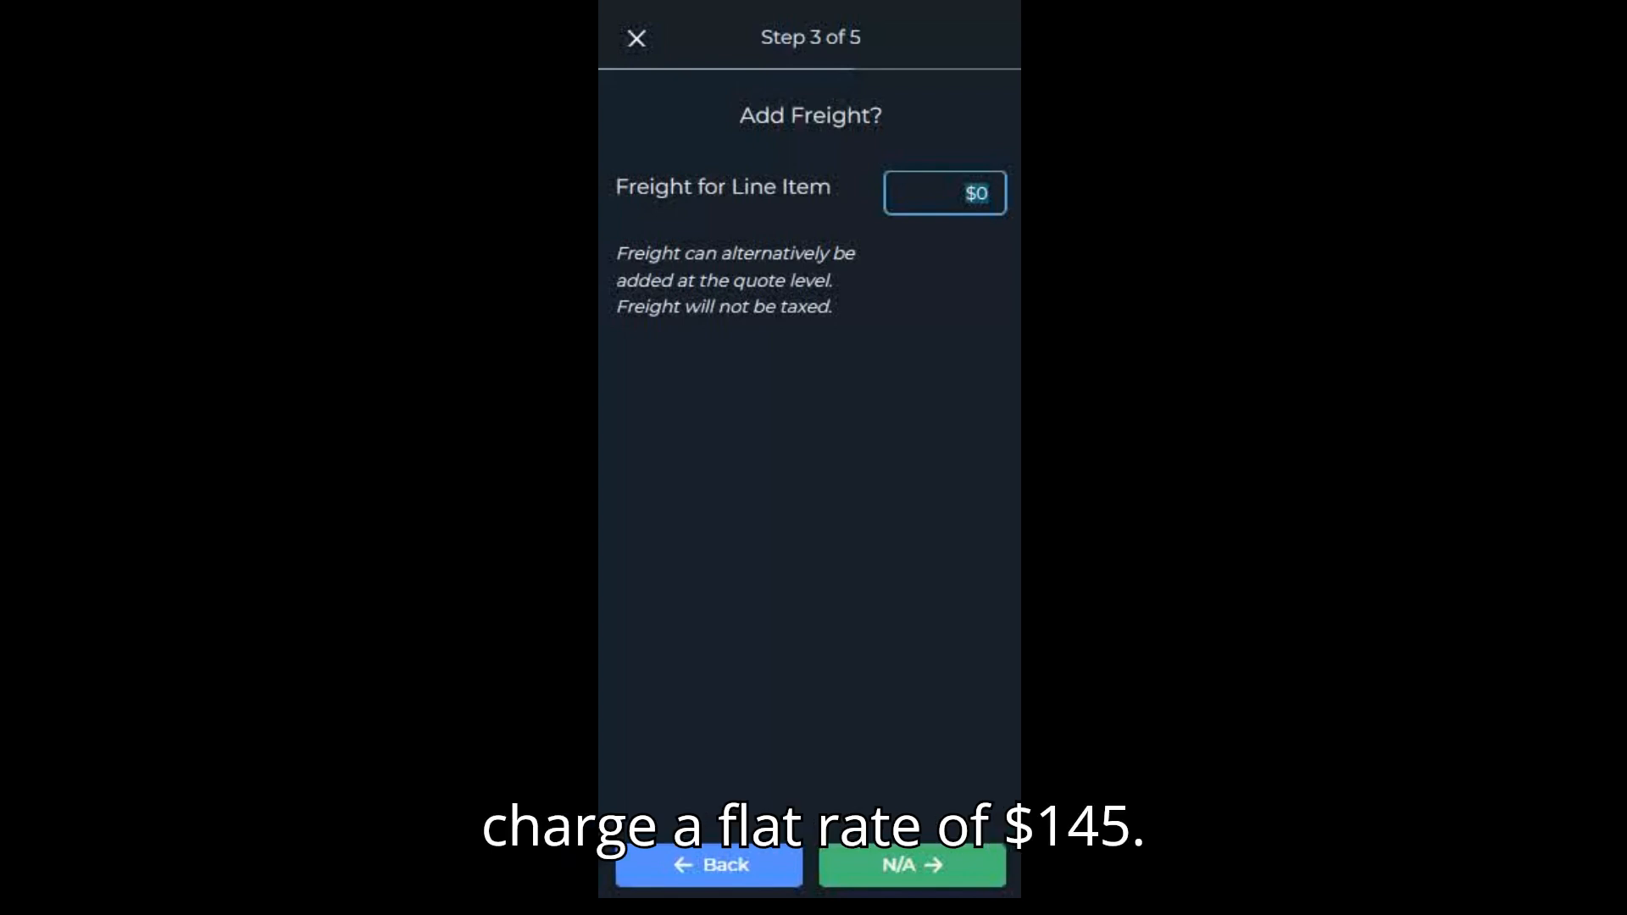
{"action": "type", "text": "145"}
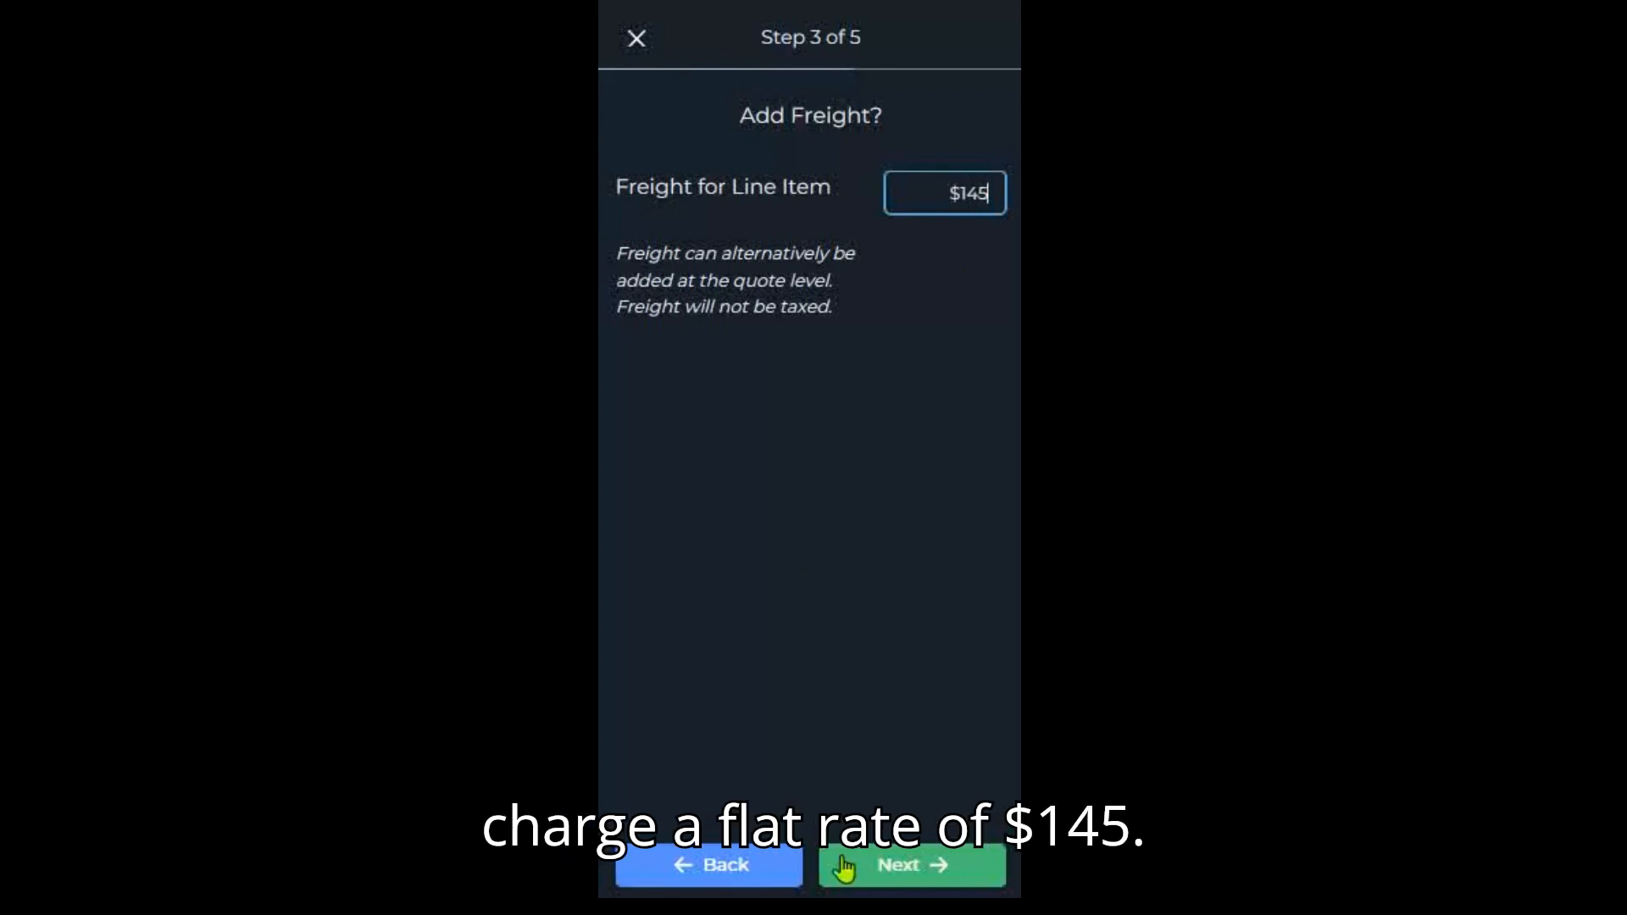
{"action": "left_click", "coordinate": [891, 863]}
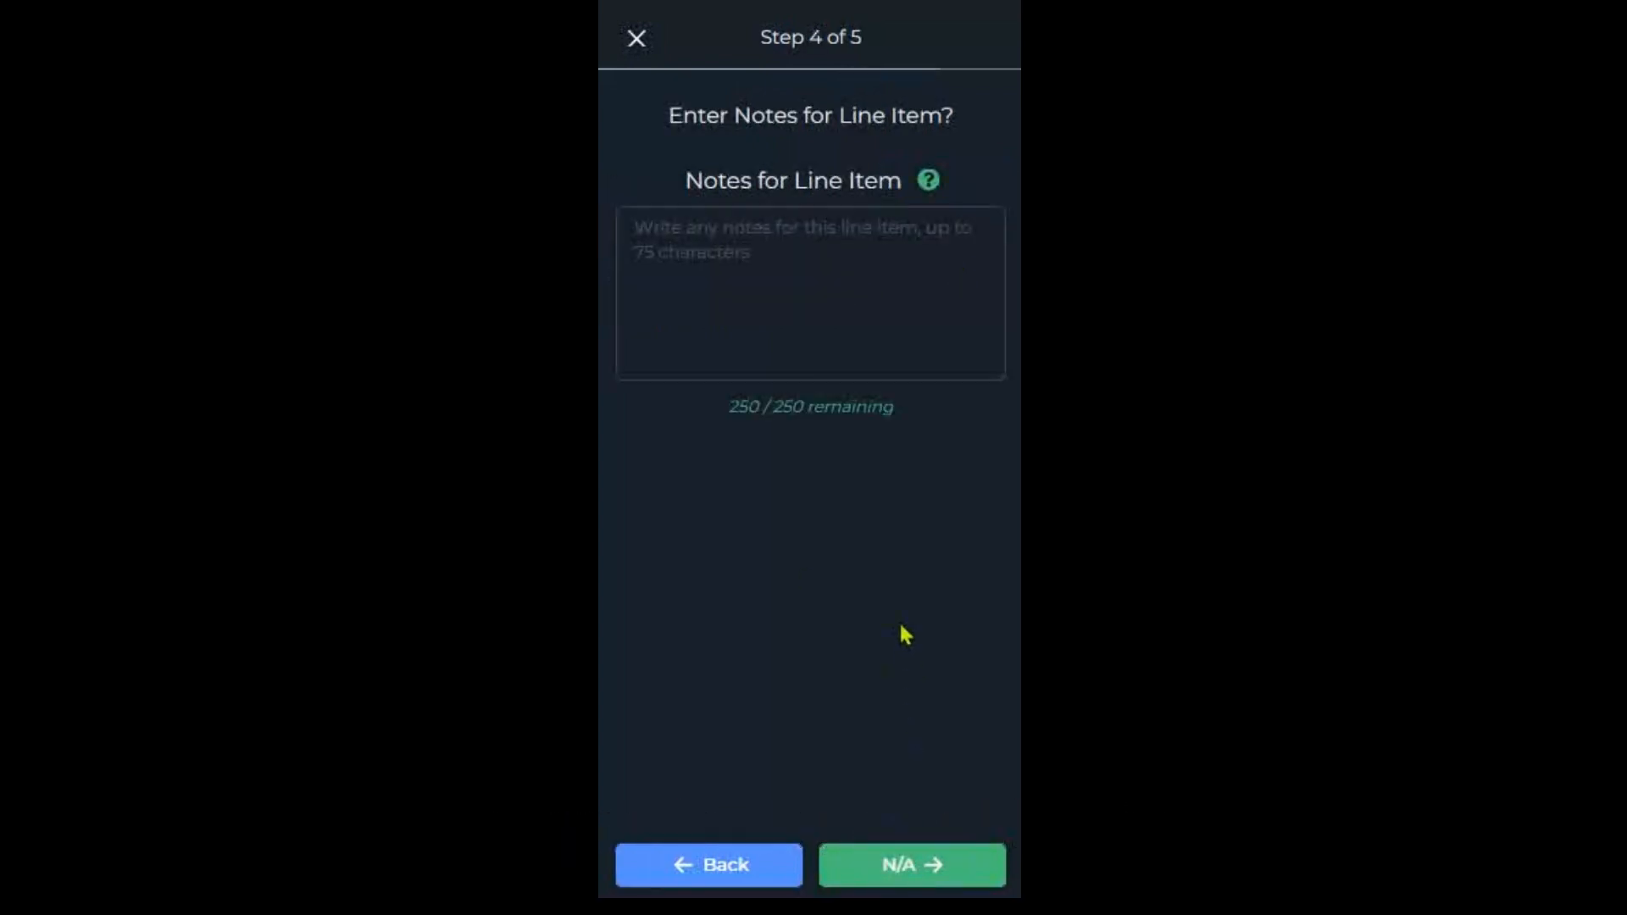
- Add the note "Delivery scheduled for Sunday" to the line item, then finish and save it
{"action": "left_click", "coordinate": [731, 270]}
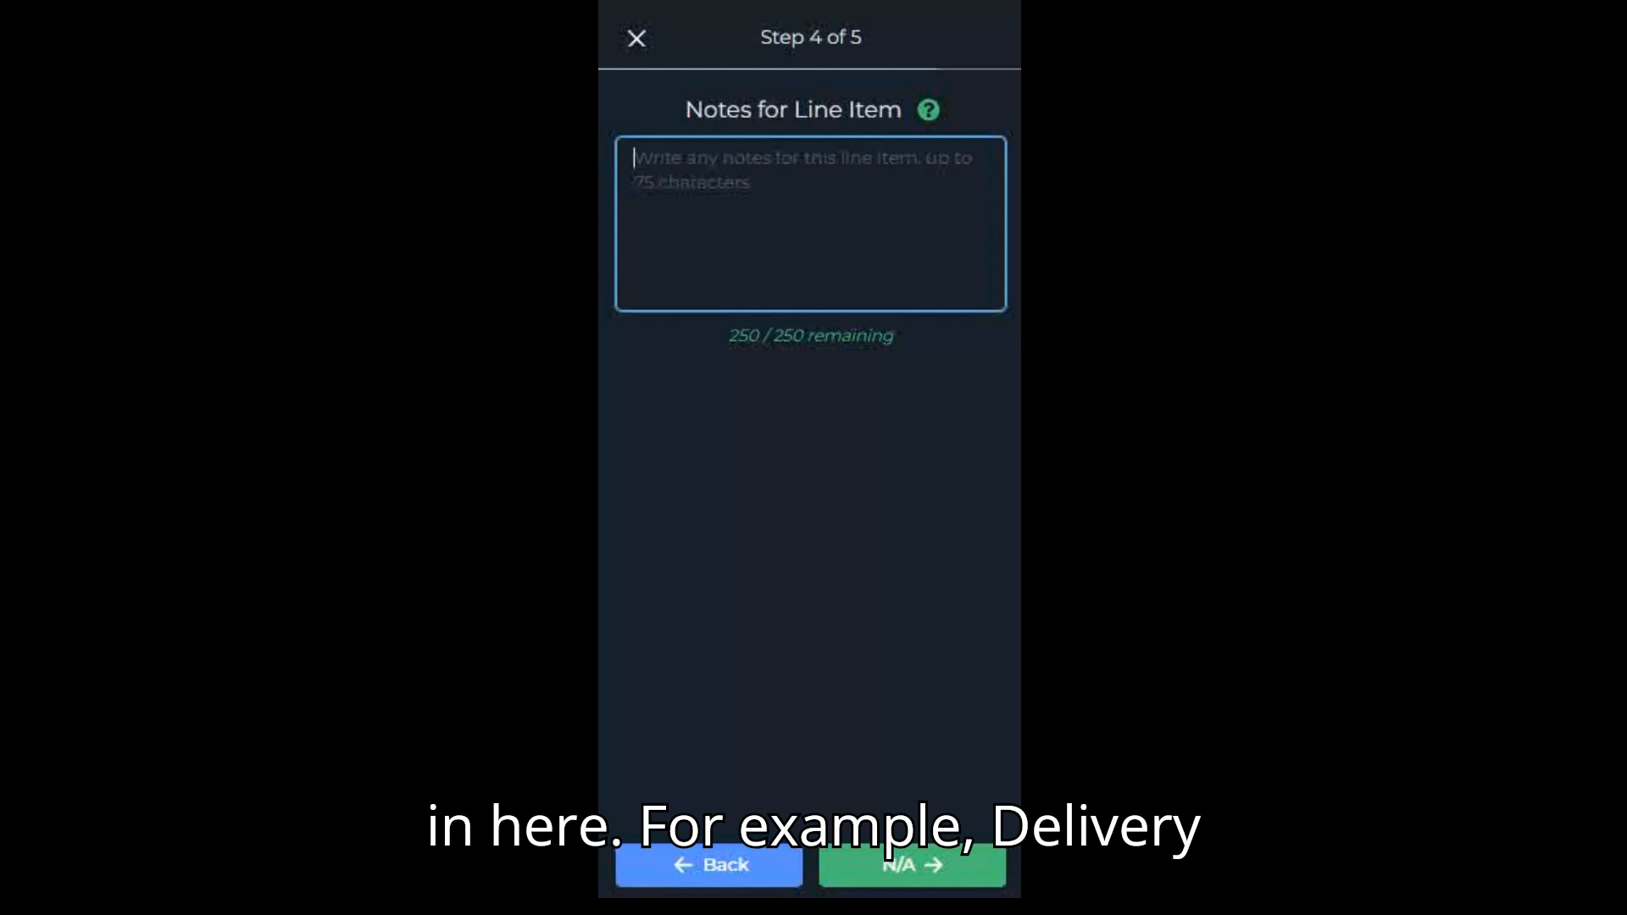
{"action": "type", "text": "Delivery schedule"}
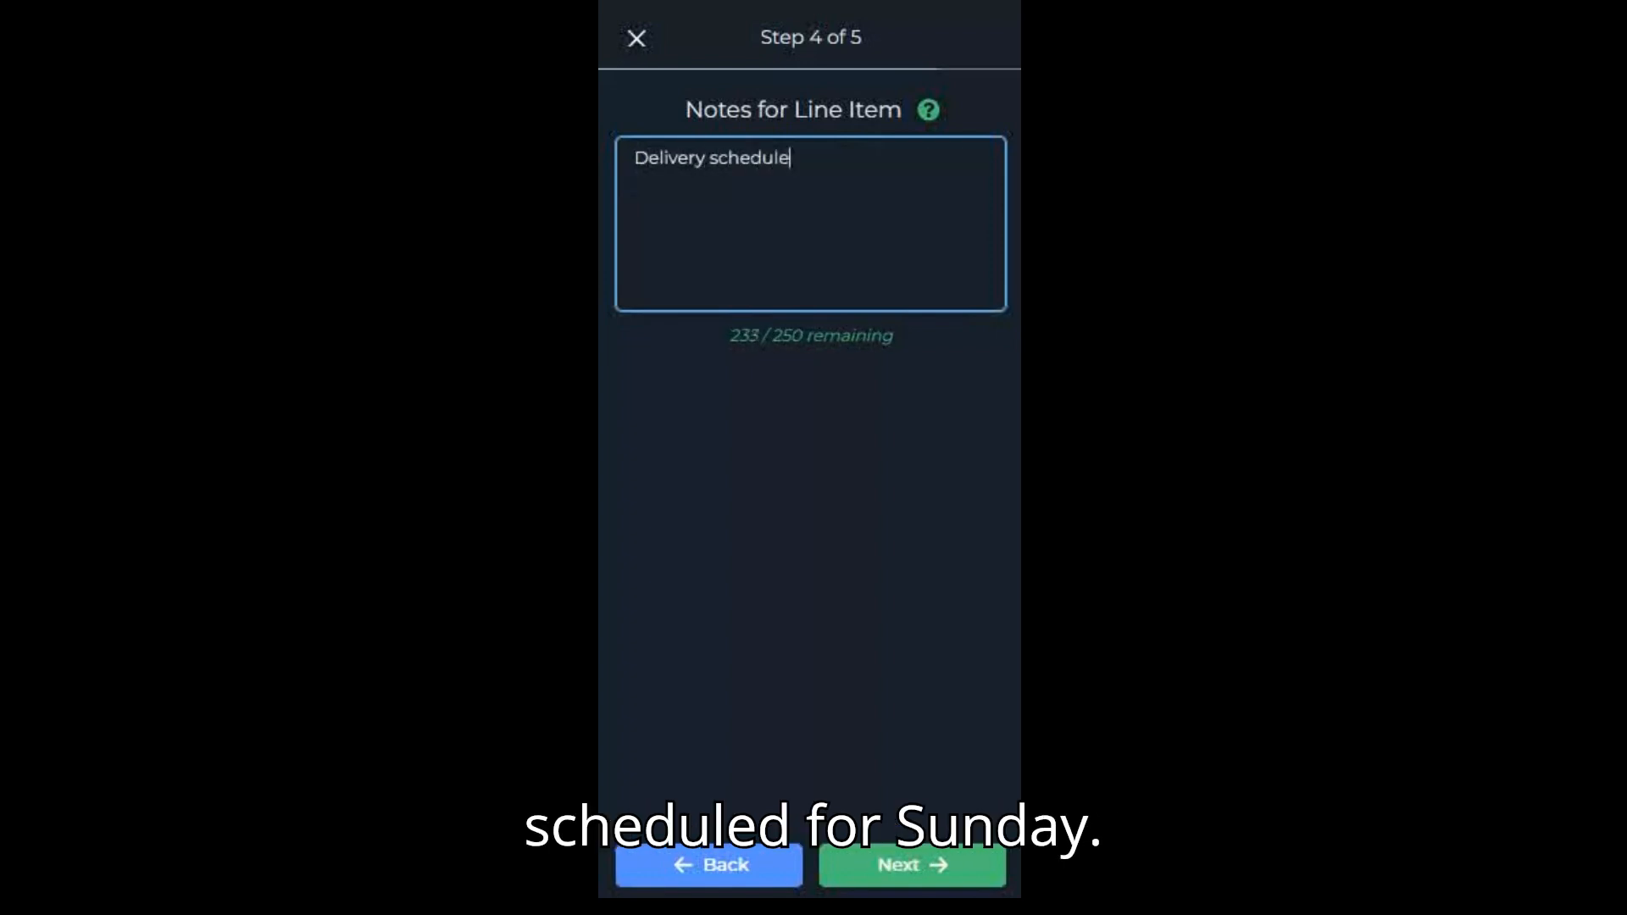
{"action": "type", "text": "d for Sunday"}
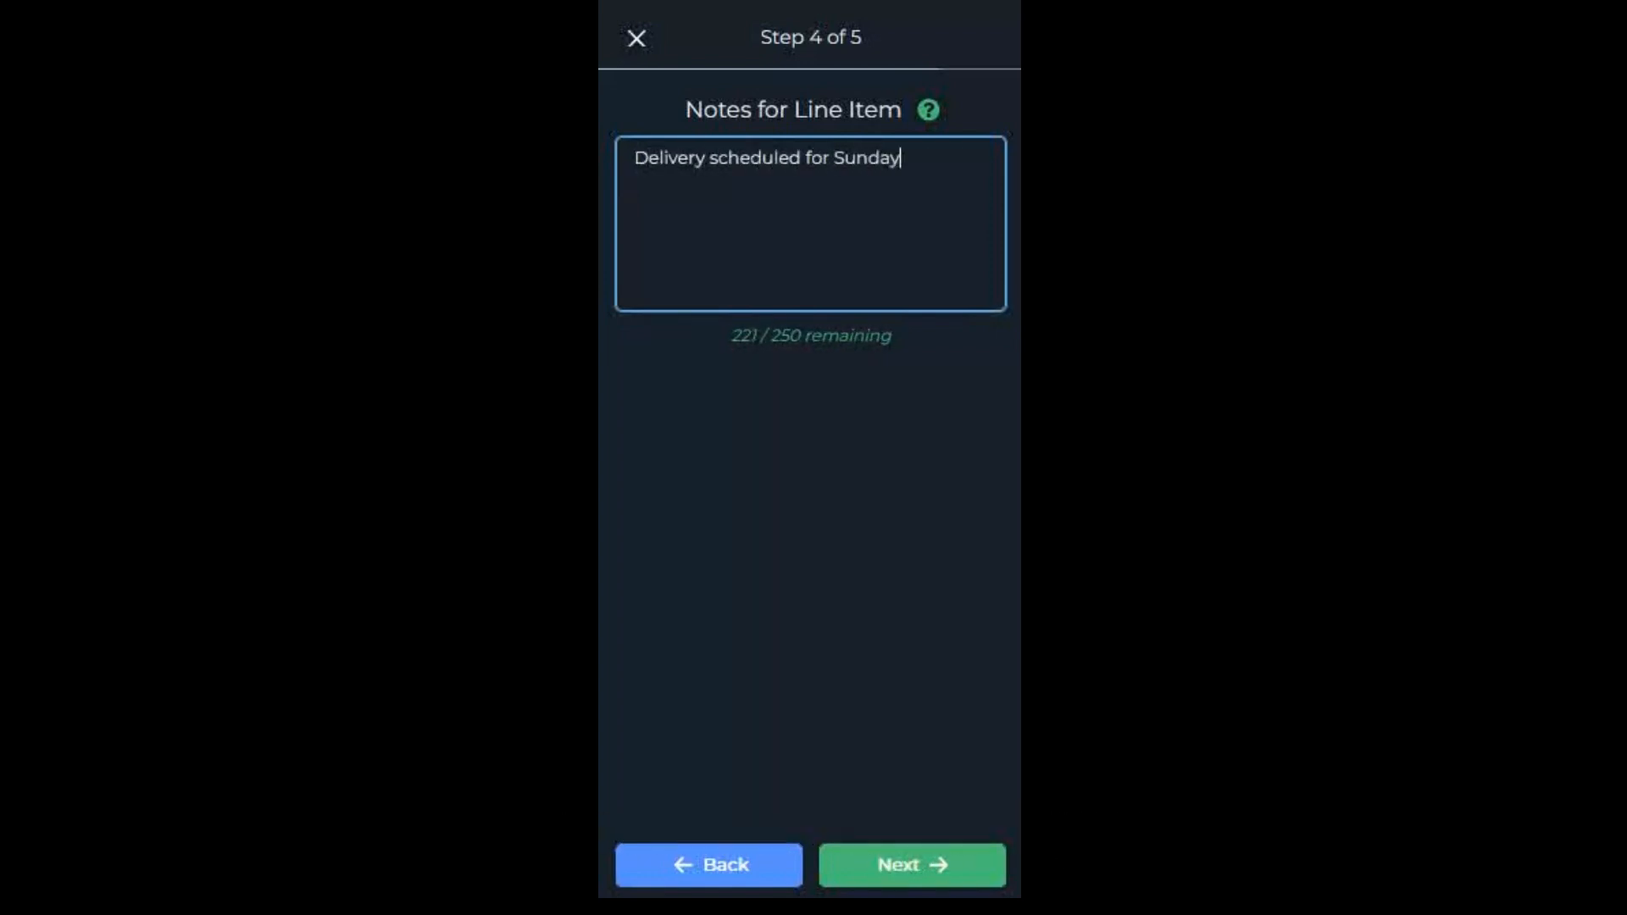
{"action": "left_click", "coordinate": [891, 860]}
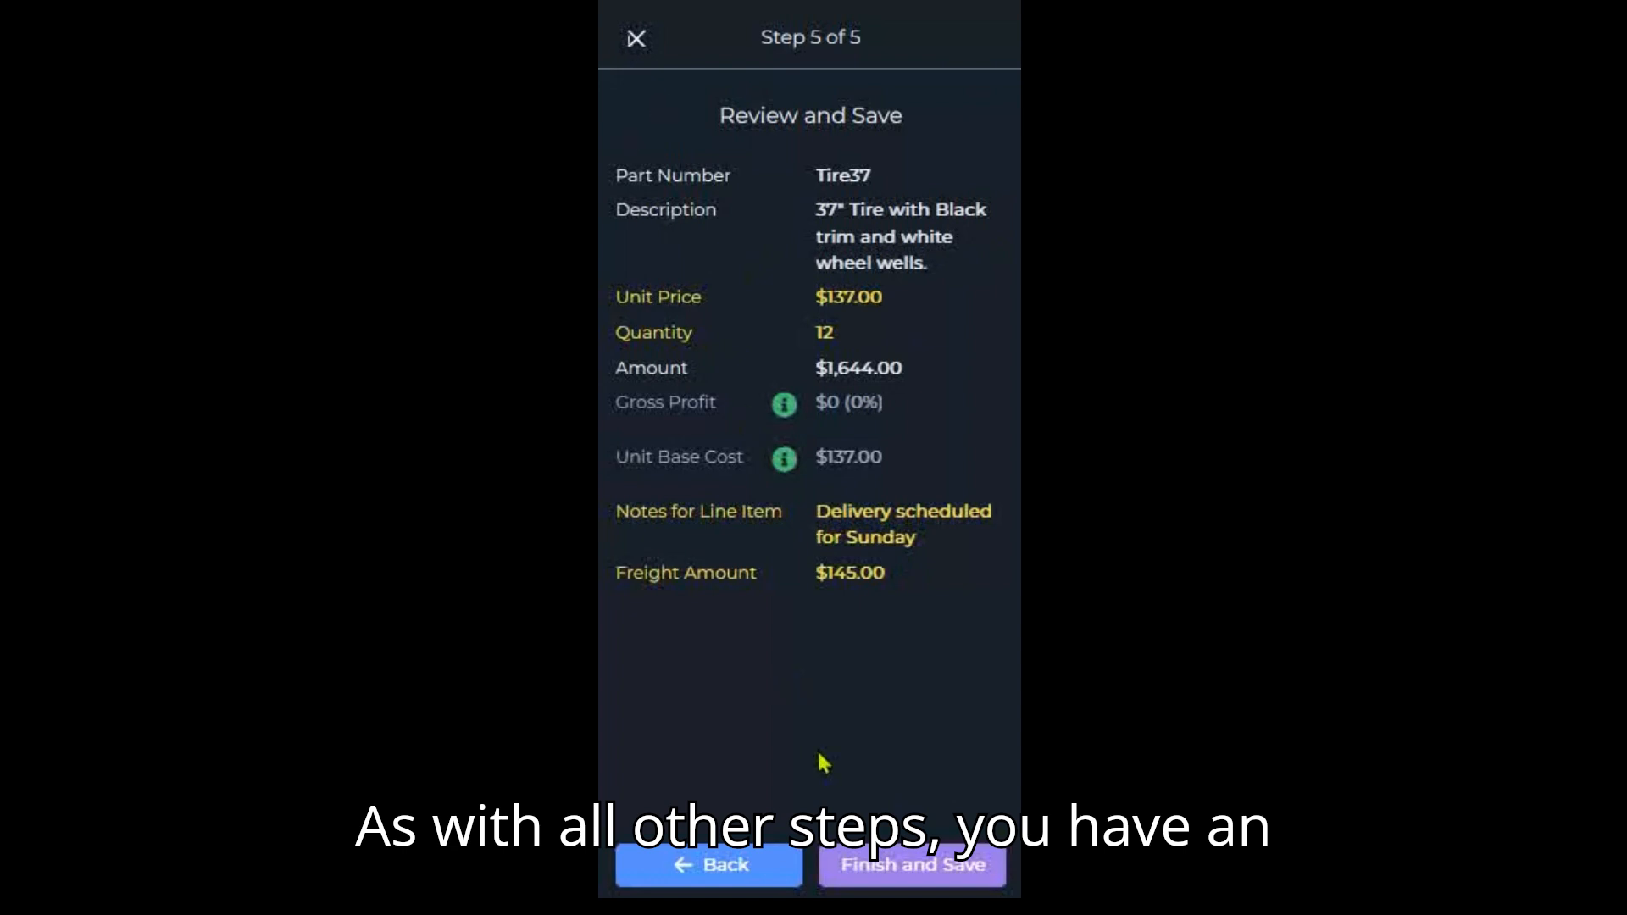
{"action": "left_click", "coordinate": [881, 866]}
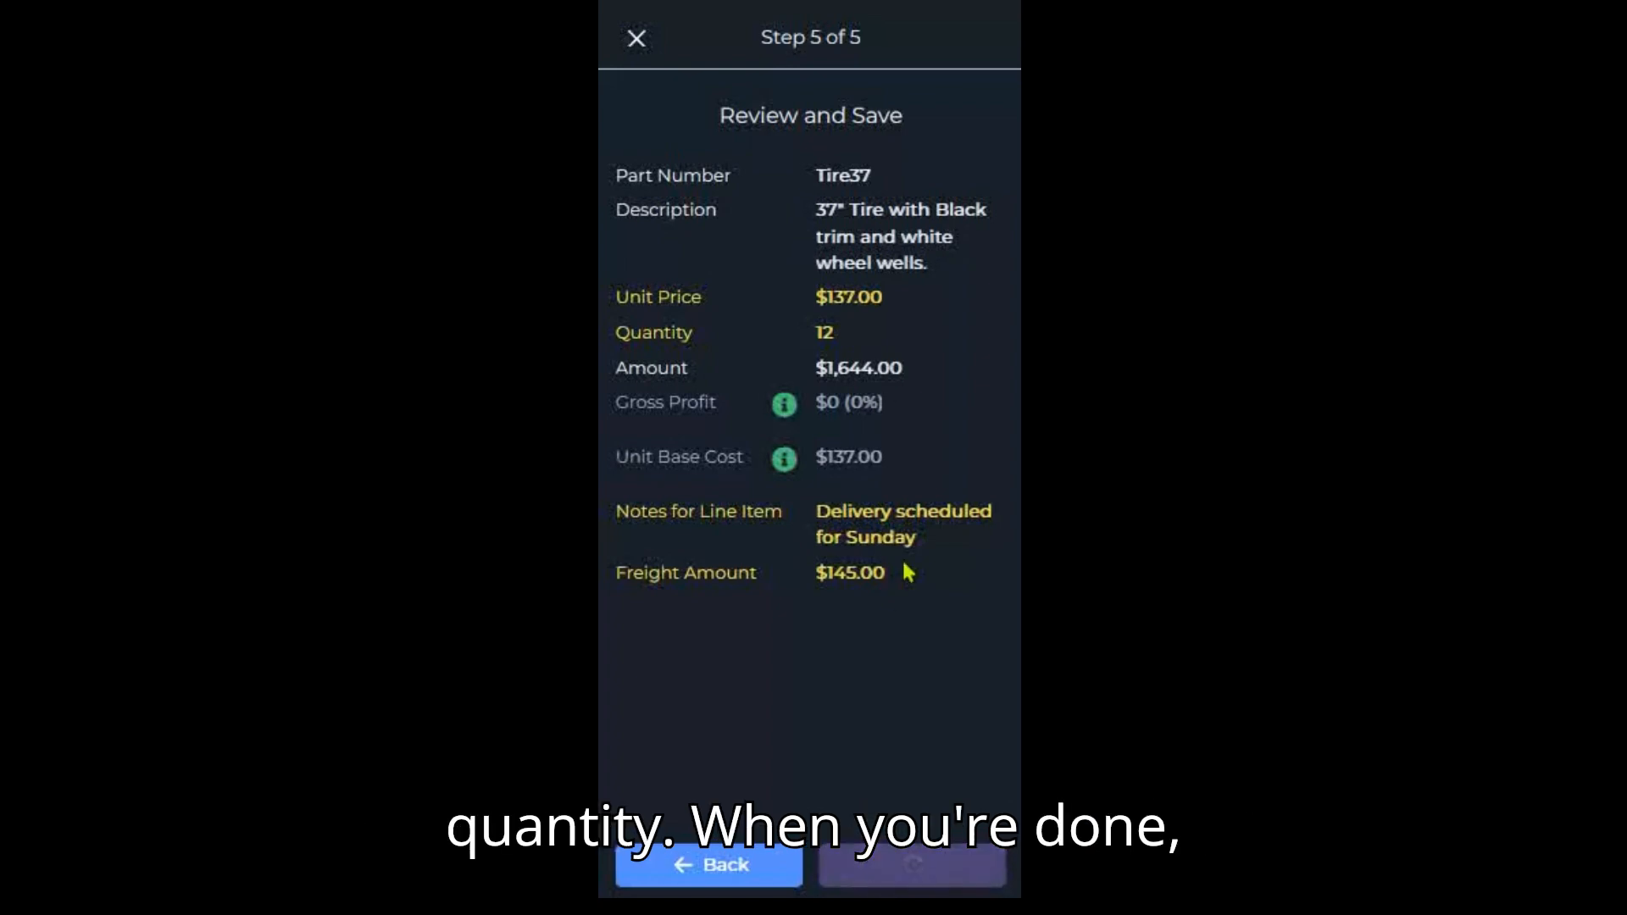